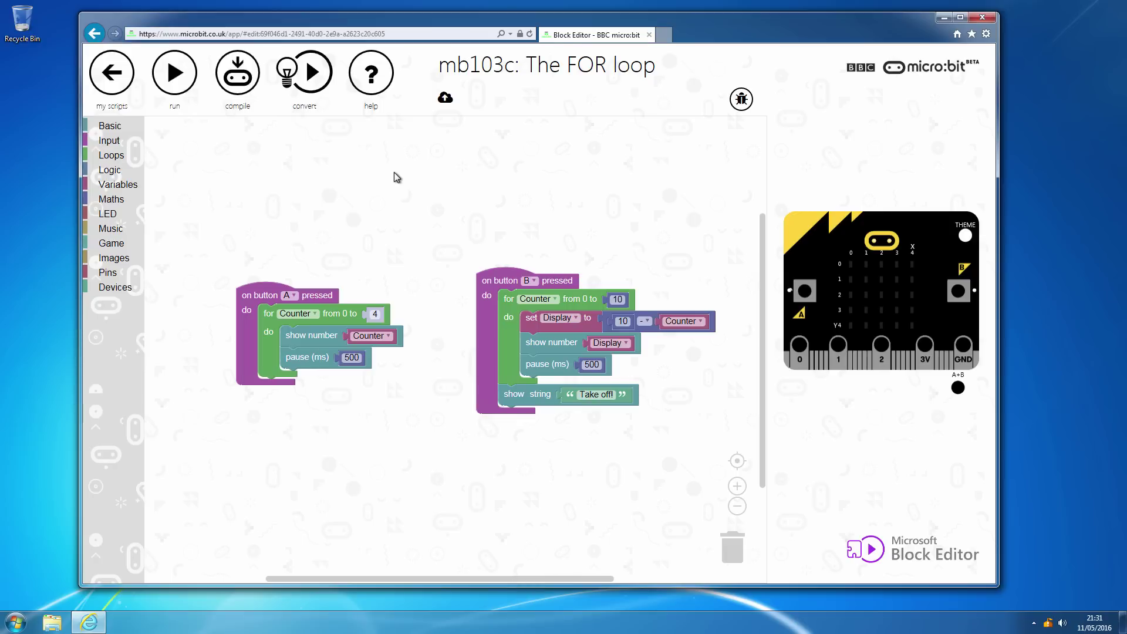
# Inspect the existing button A script and its pause duration value.
pyautogui.click(263, 289)
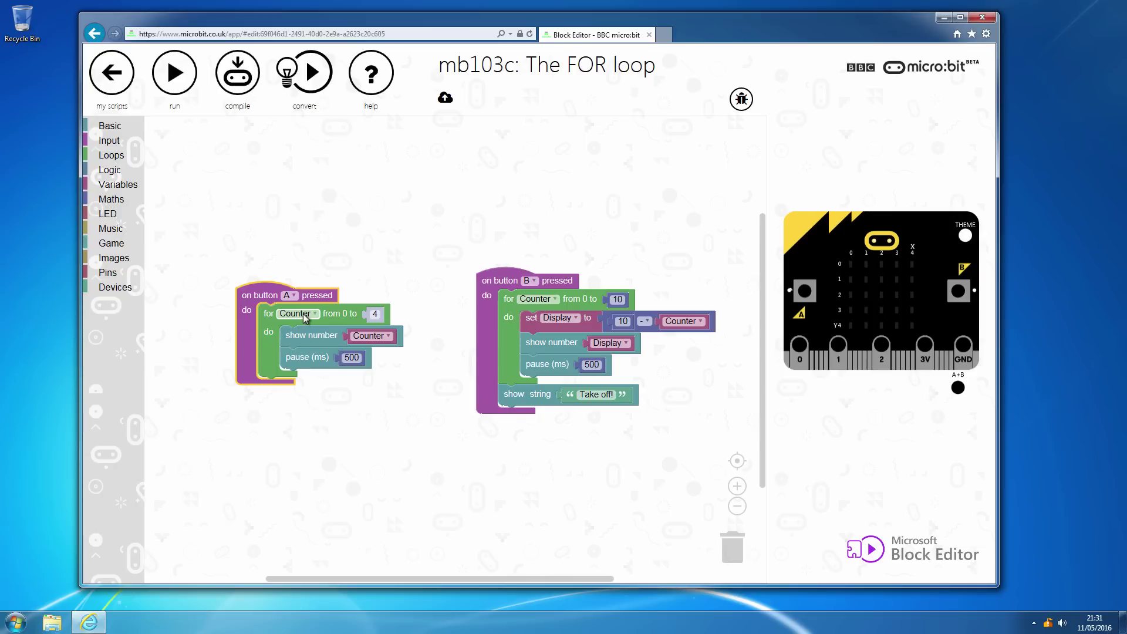
pyautogui.click(361, 359)
# Press simulator button A to watch the count-up, then button B for the countdown.
pyautogui.click(804, 293)
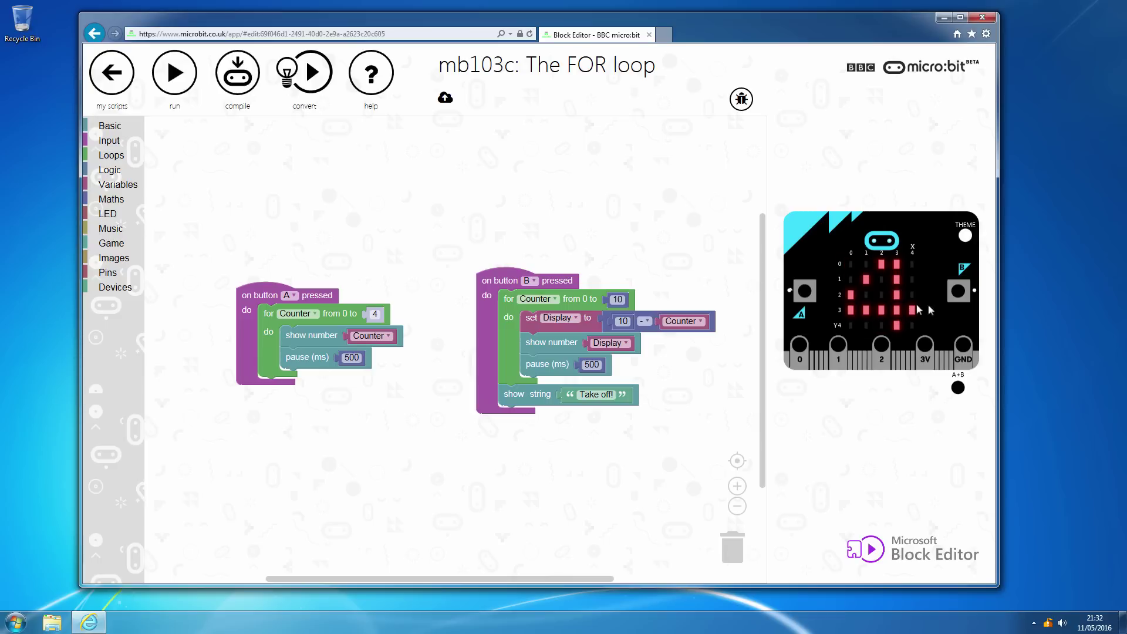
pyautogui.click(958, 292)
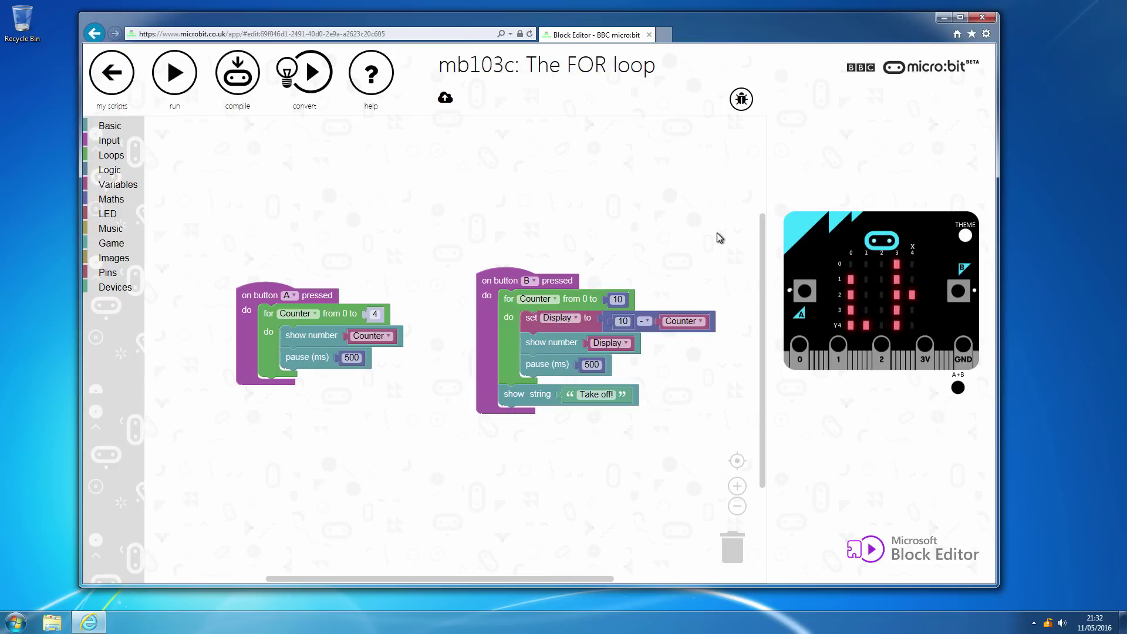
# Create a new Block Editor script from My Scripts.
pyautogui.click(111, 72)
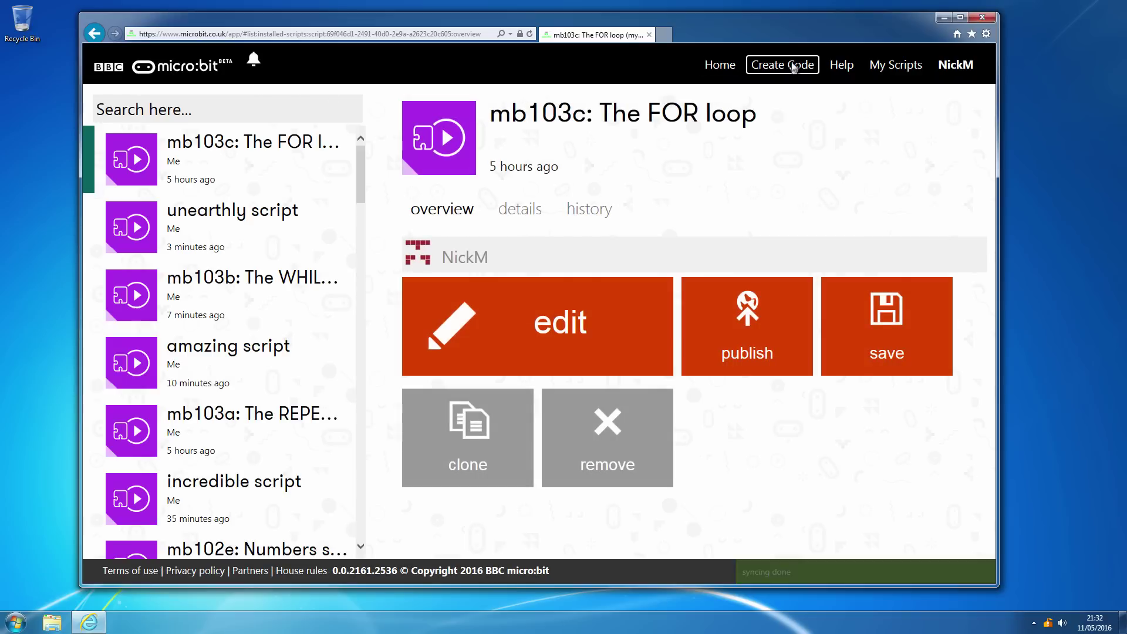
pyautogui.click(793, 64)
pyautogui.click(491, 182)
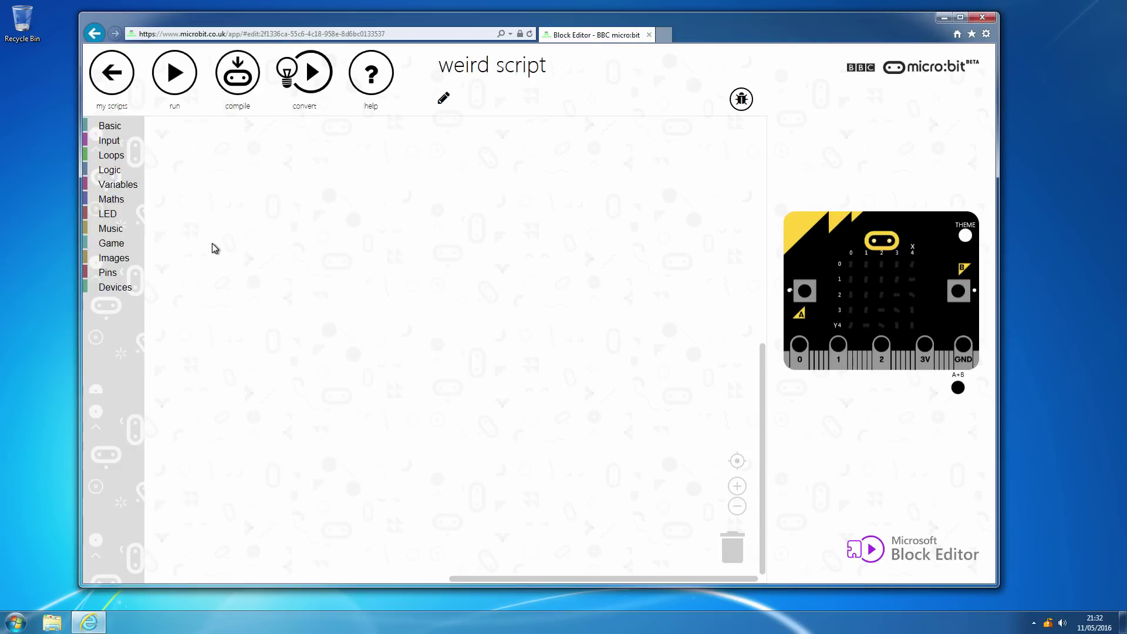
# Place an 'on button A pressed' event with a for loop from 0 to 4 inside.
pyautogui.click(103, 144)
pyautogui.moveTo(185, 128)
pyautogui.mouseDown()
pyautogui.moveTo(269, 257)
pyautogui.moveTo(293, 231)
pyautogui.mouseUp()
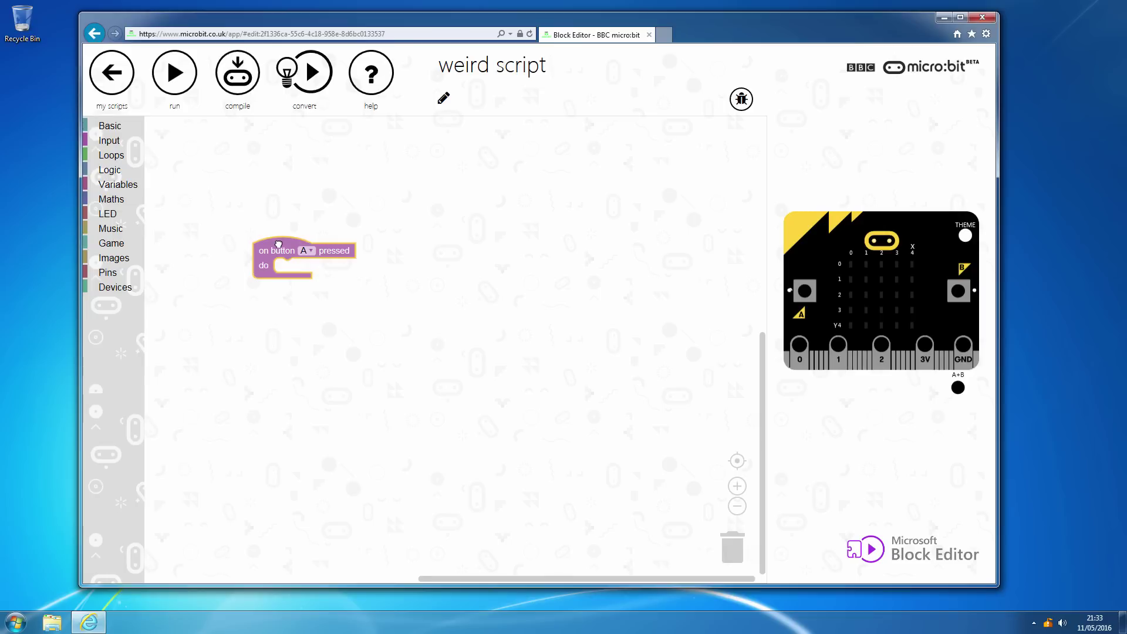
pyautogui.click(111, 156)
pyautogui.moveTo(167, 256); pyautogui.dragTo(302, 272)
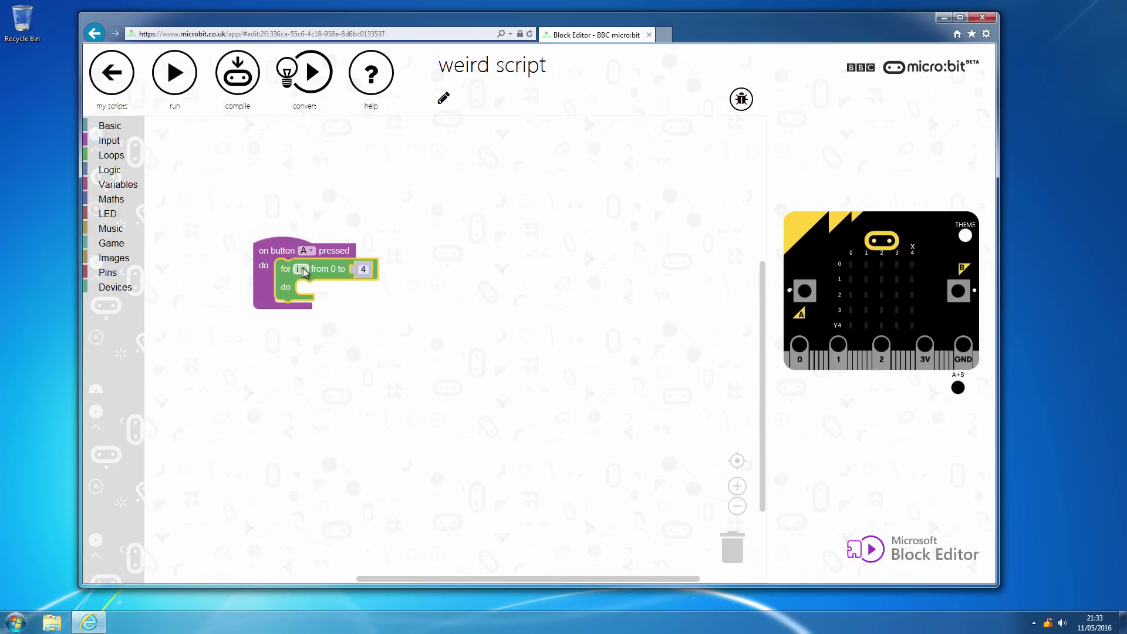
# Name the loop variable Counter and show the Counter number inside the loop.
pyautogui.click(301, 268)
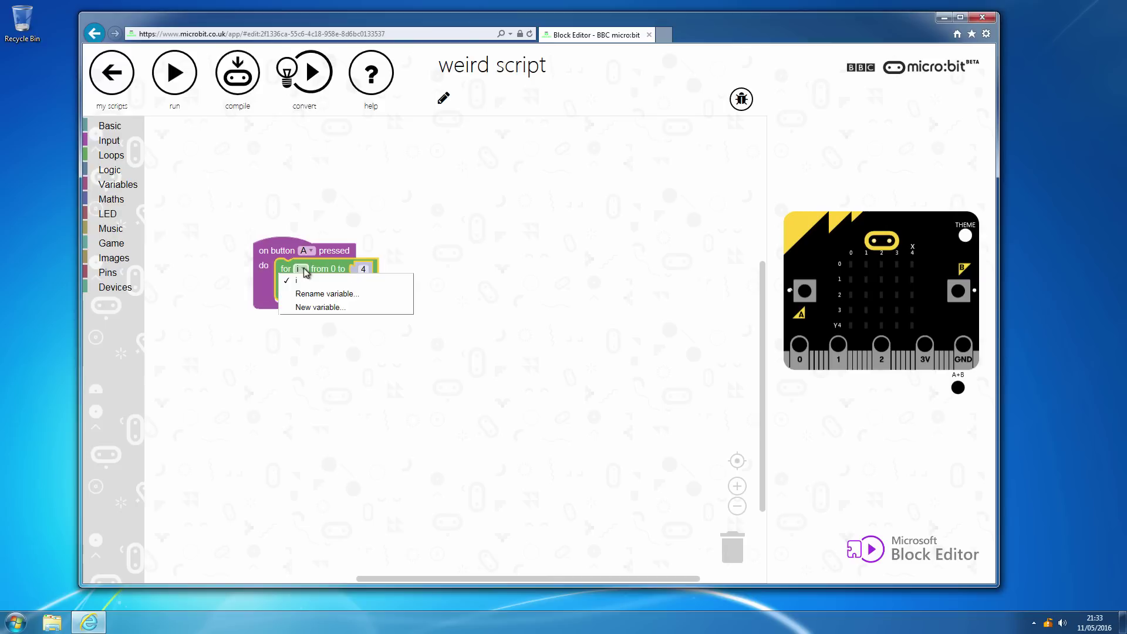
pyautogui.click(311, 308)
pyautogui.write('Counter')
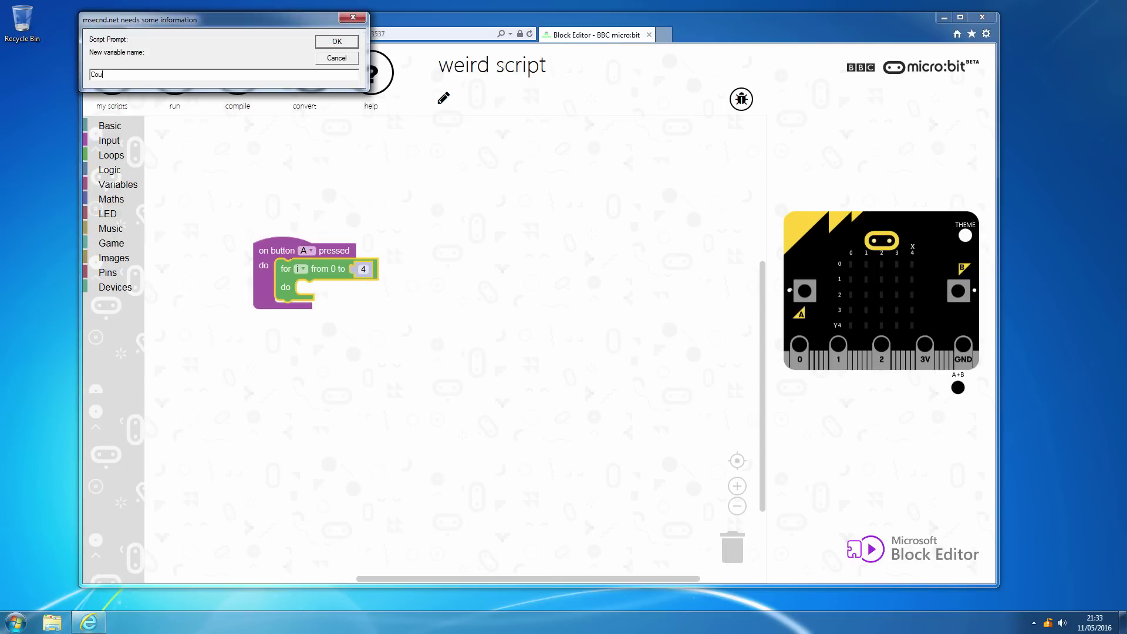
pyautogui.click(337, 41)
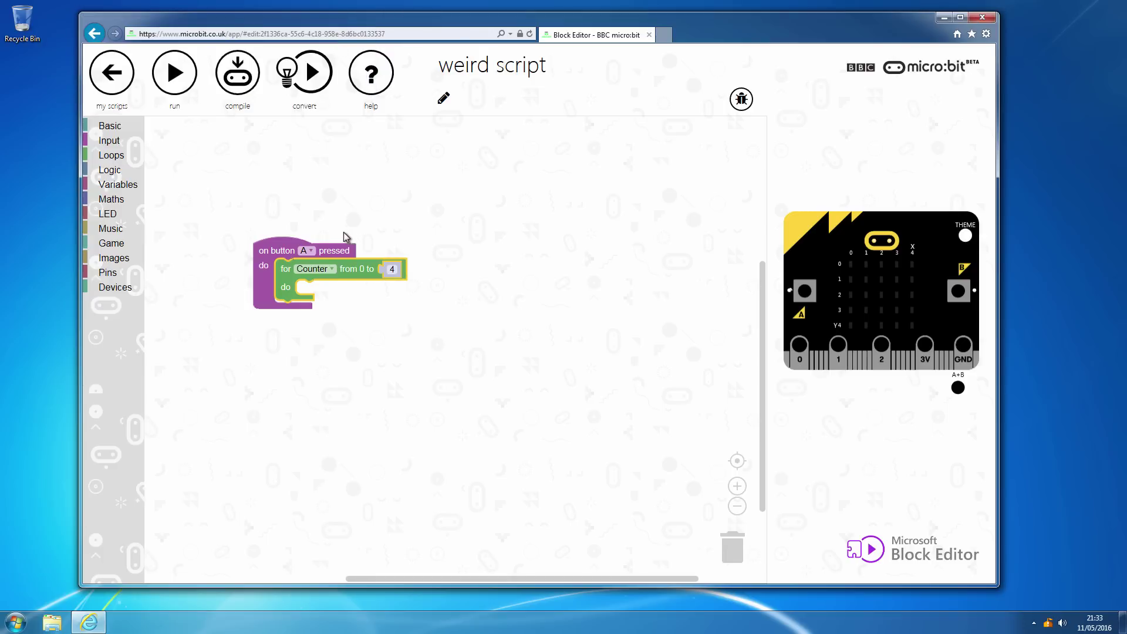
pyautogui.click(110, 127)
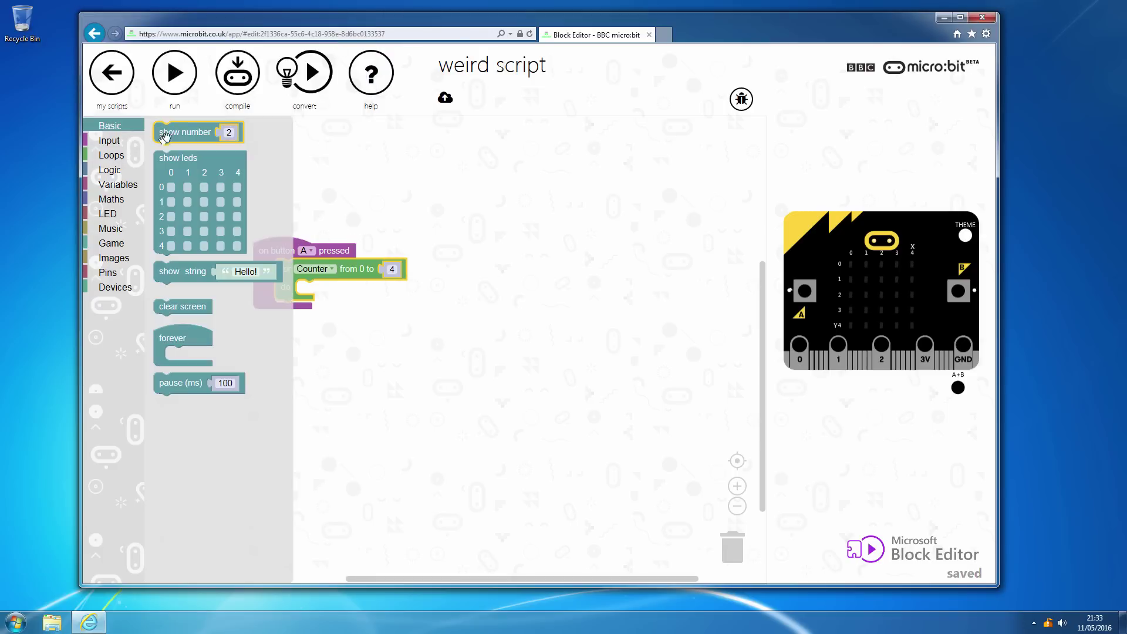
pyautogui.moveTo(164, 136); pyautogui.dragTo(333, 300)
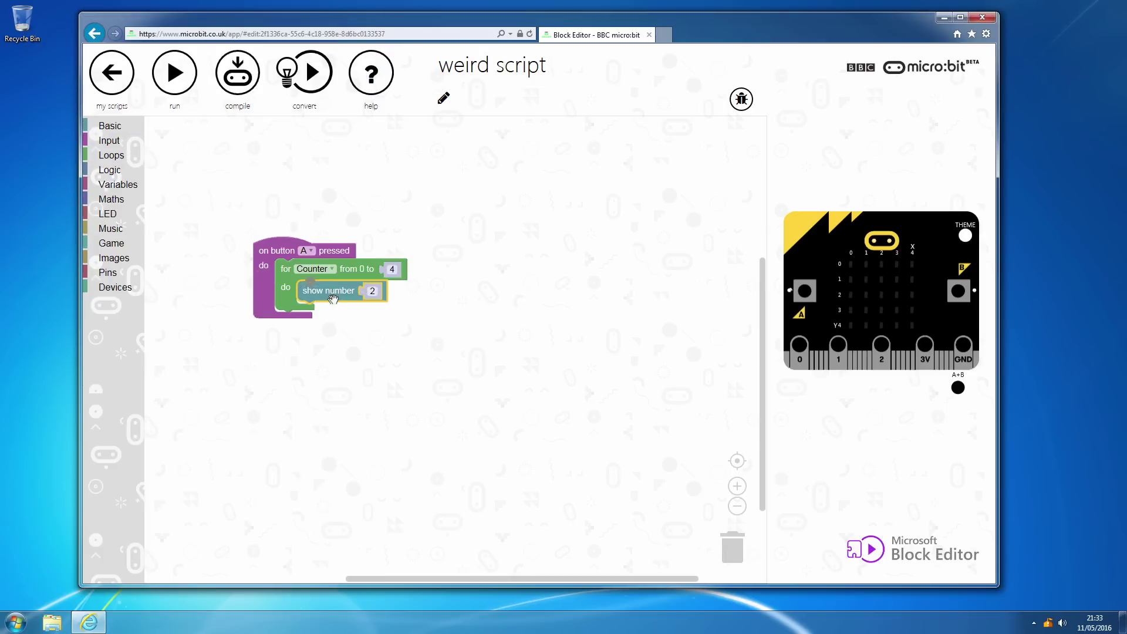
pyautogui.click(122, 184)
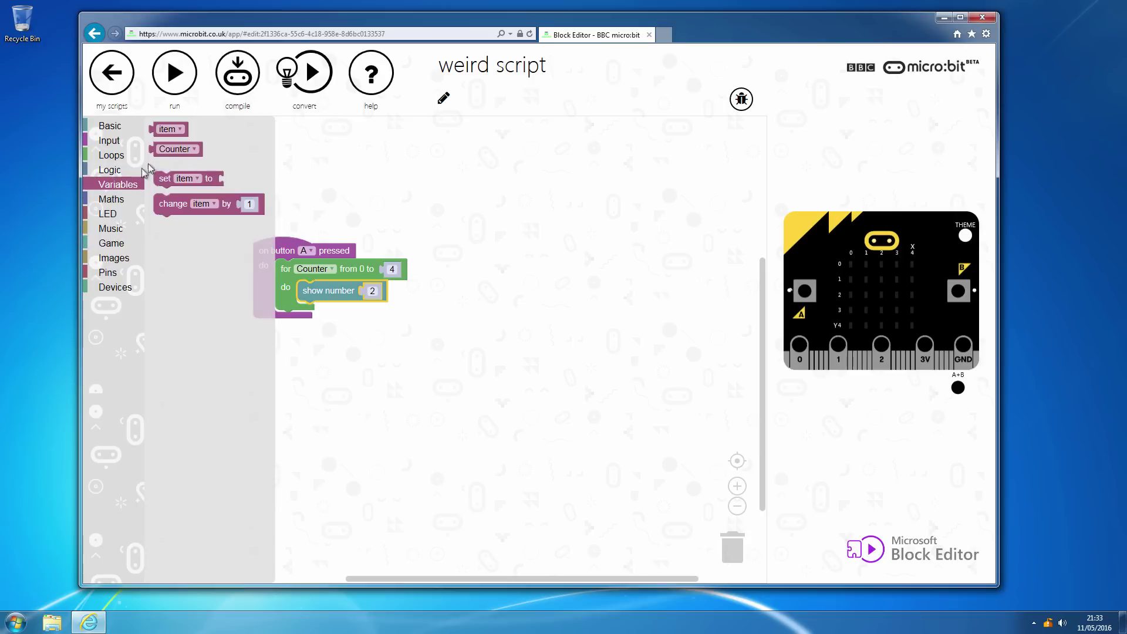
pyautogui.moveTo(173, 148); pyautogui.dragTo(373, 299)
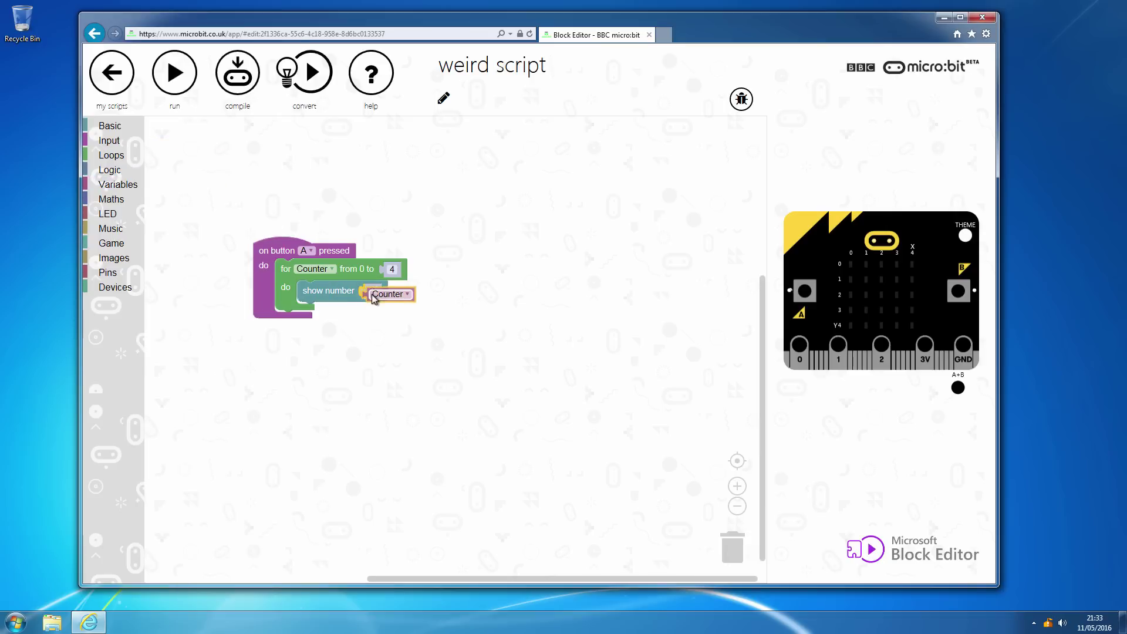
# Add a pause of 500 ms after the show number block.
pyautogui.click(122, 129)
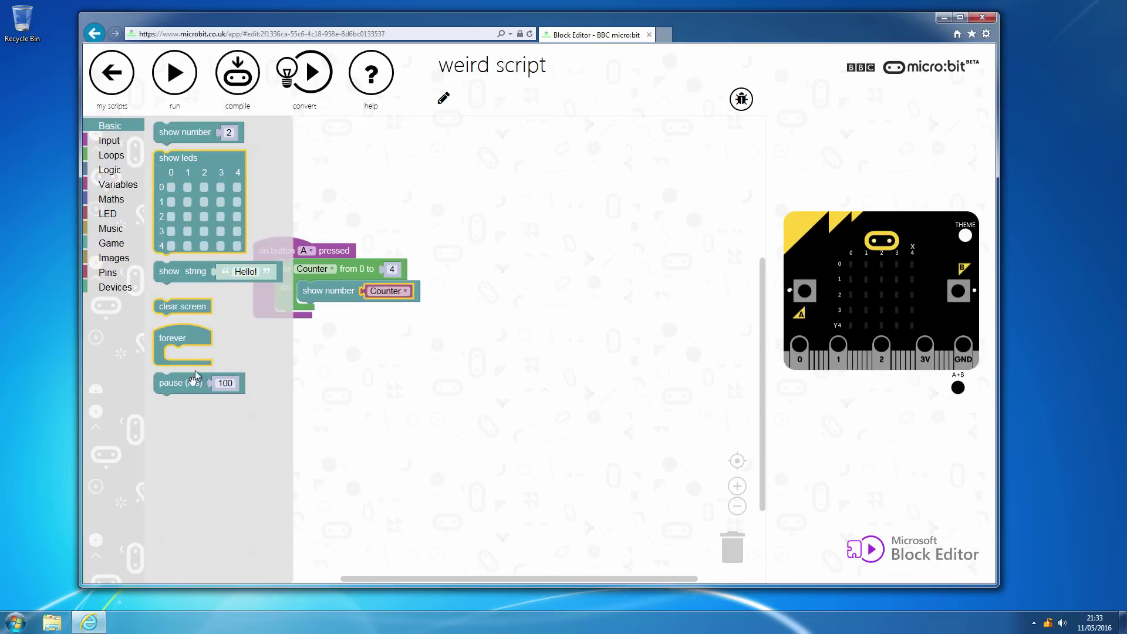
pyautogui.moveTo(194, 376); pyautogui.dragTo(335, 317)
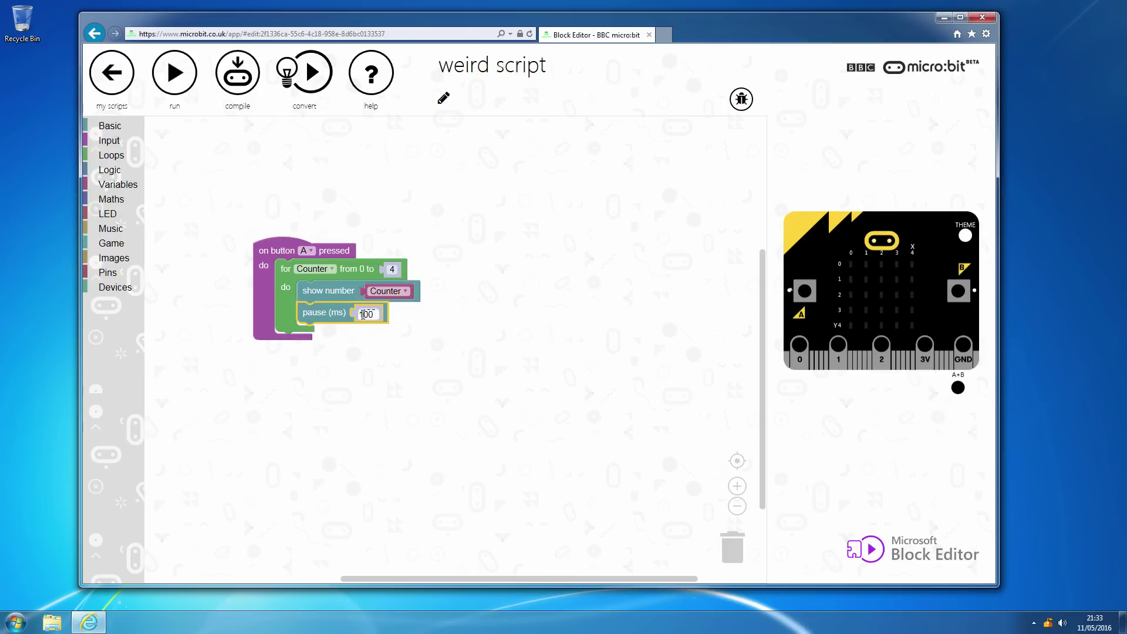
pyautogui.moveTo(361, 315); pyautogui.dragTo(340, 313)
pyautogui.write('50')
pyautogui.click(413, 357)
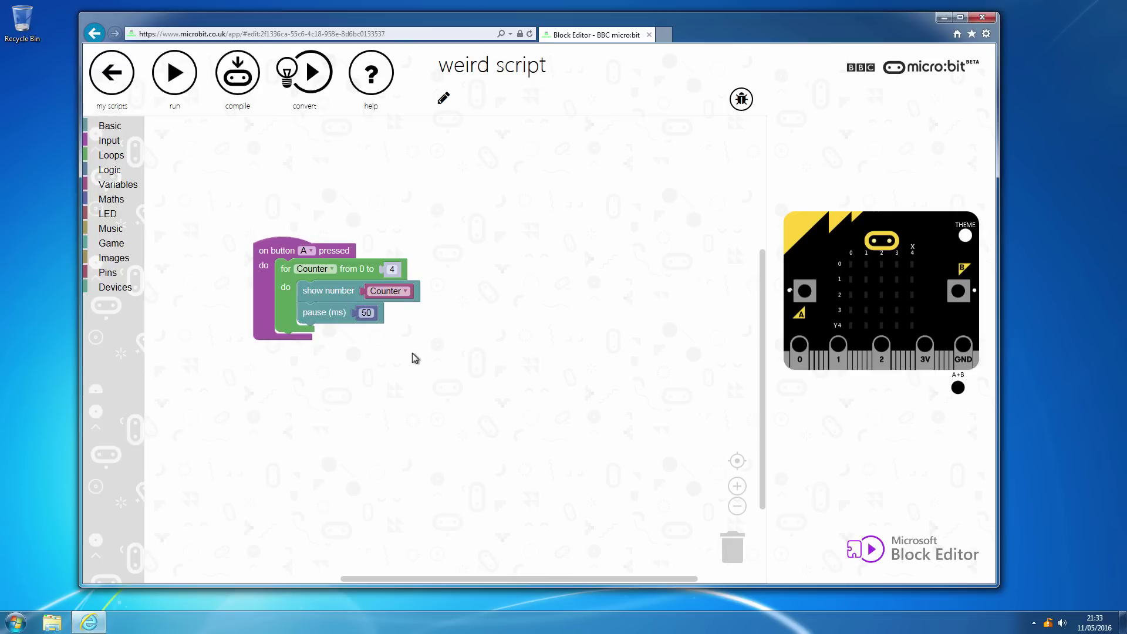
pyautogui.click(368, 314)
pyautogui.click(369, 314)
pyautogui.write('0')
pyautogui.click(406, 347)
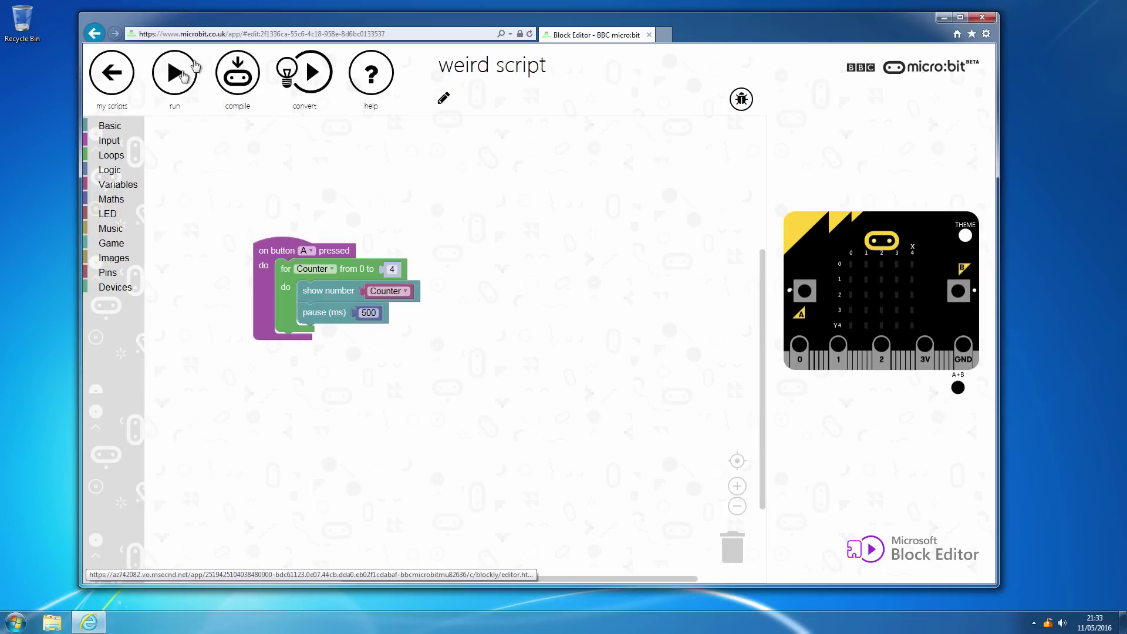
# Run the script in the simulator, then place and delete a stray button event block.
pyautogui.click(174, 73)
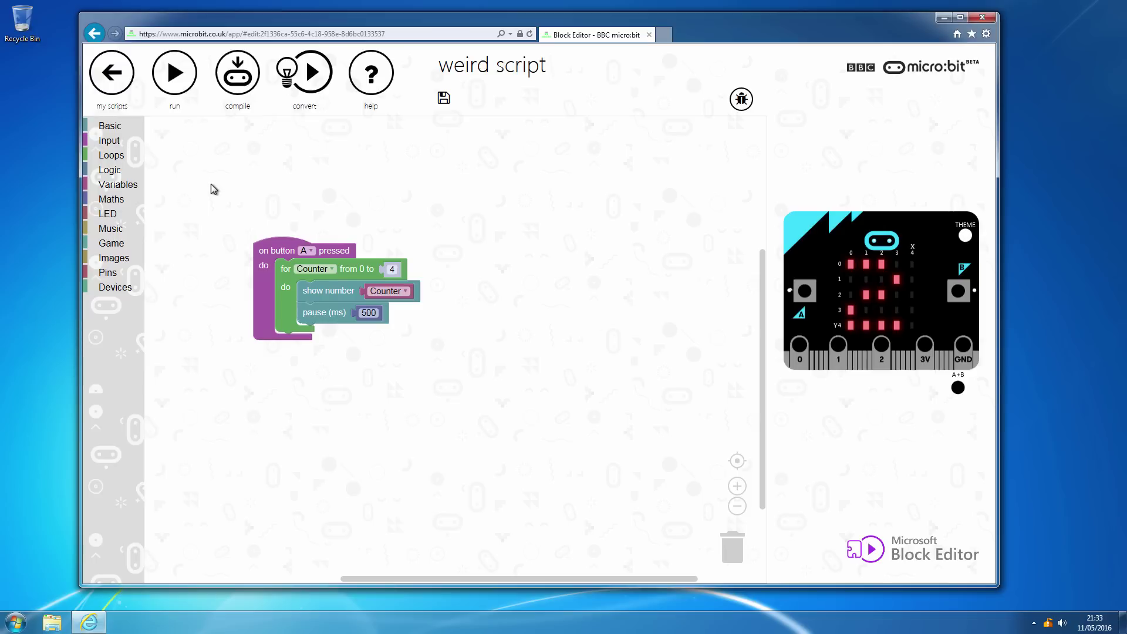
pyautogui.click(110, 126)
pyautogui.click(109, 142)
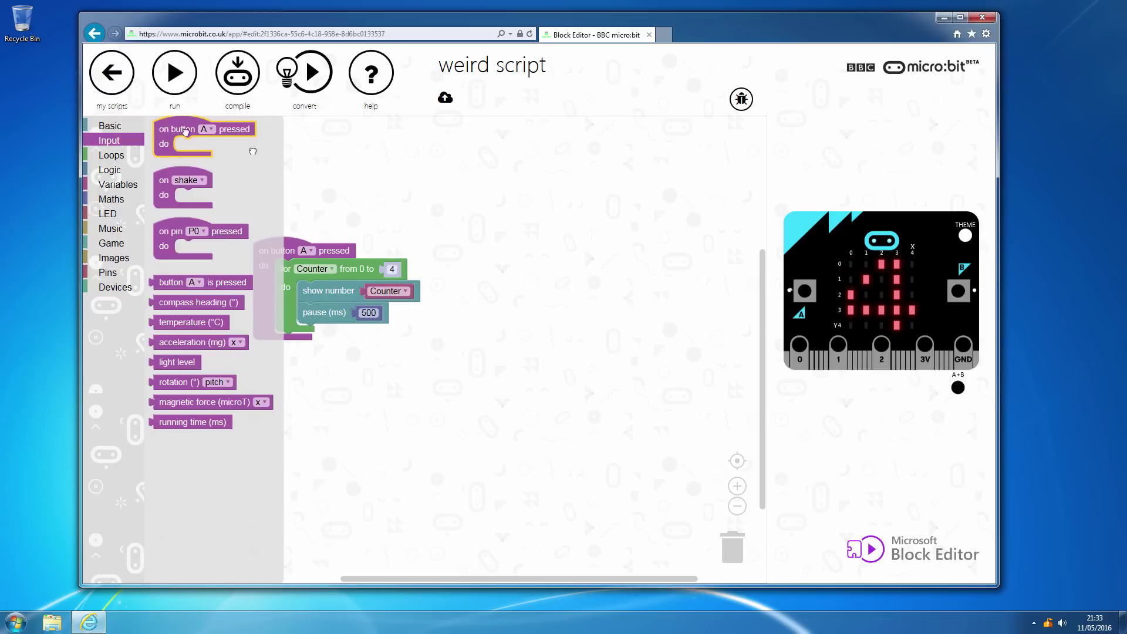
pyautogui.moveTo(186, 131); pyautogui.dragTo(508, 255)
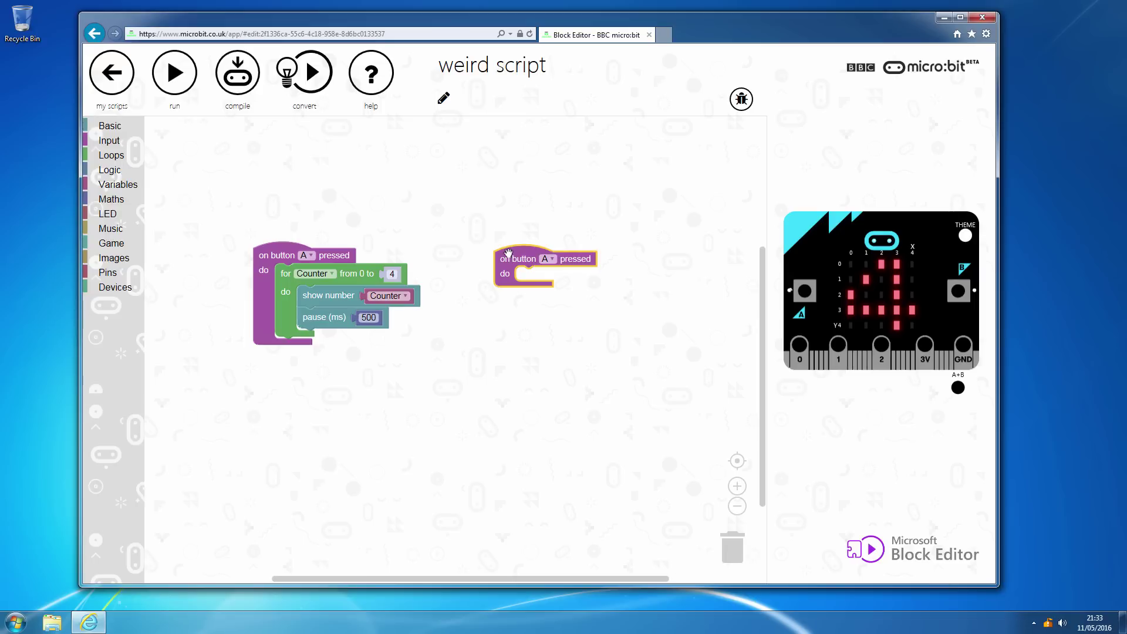
pyautogui.rightClick(508, 257)
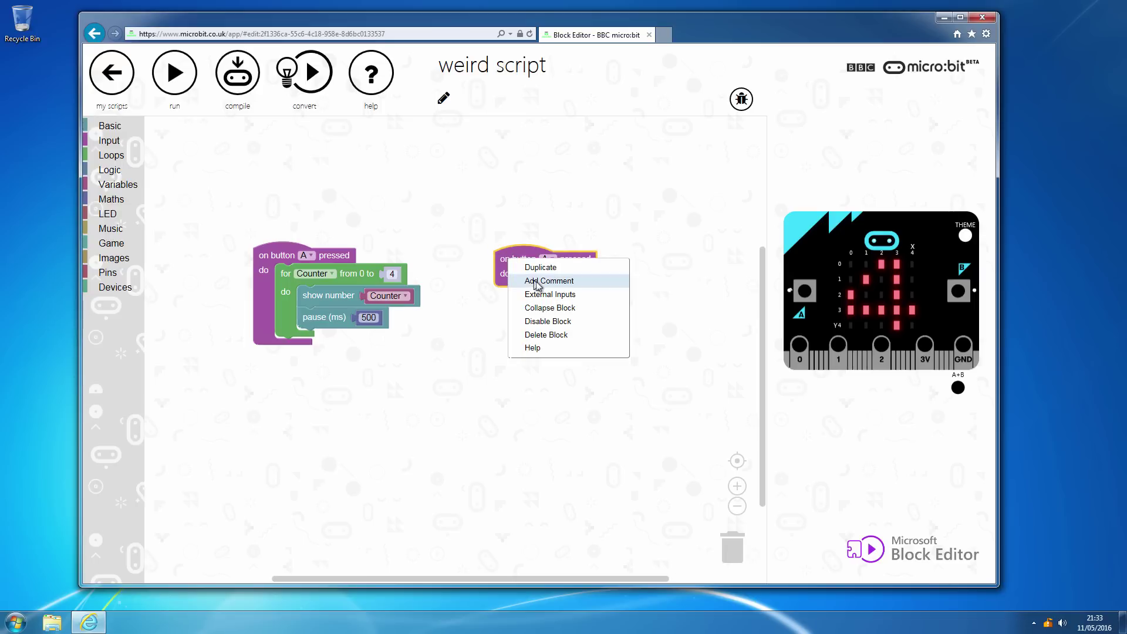
pyautogui.click(552, 335)
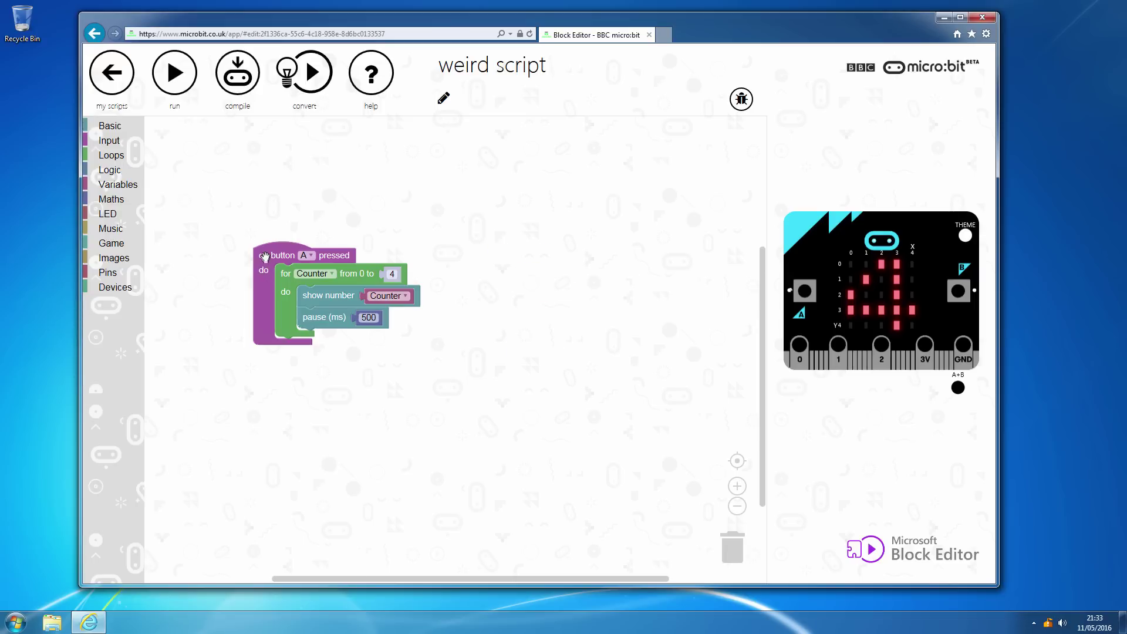
# Duplicate the button A script, switch the copy to button B with loop limit 10.
pyautogui.rightClick(264, 256)
pyautogui.click(283, 261)
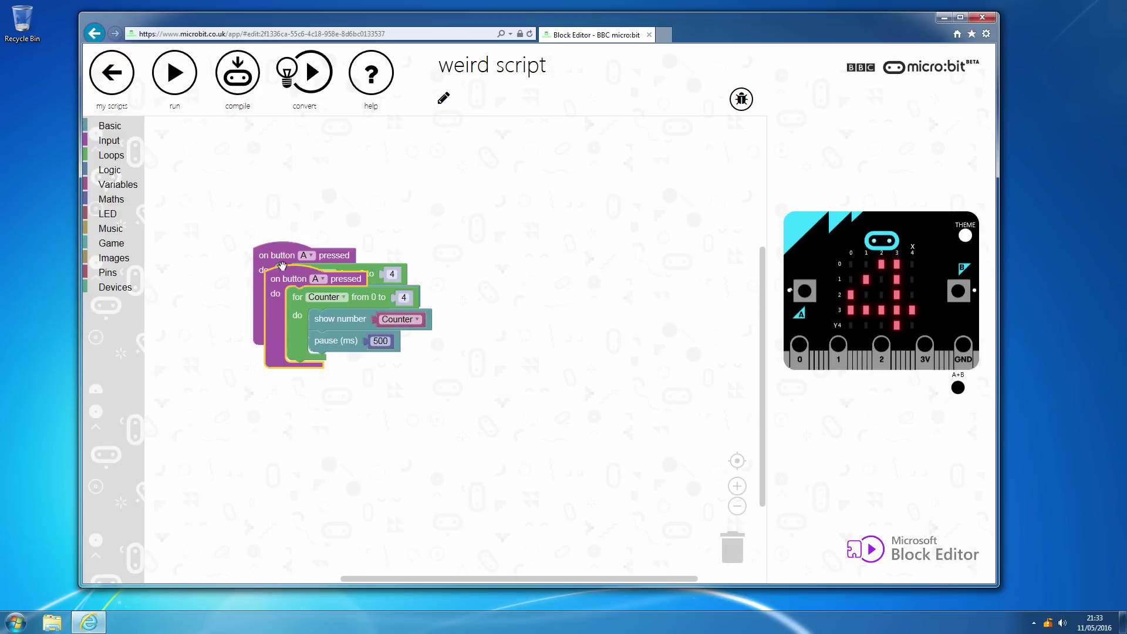
pyautogui.moveTo(282, 285); pyautogui.dragTo(555, 255)
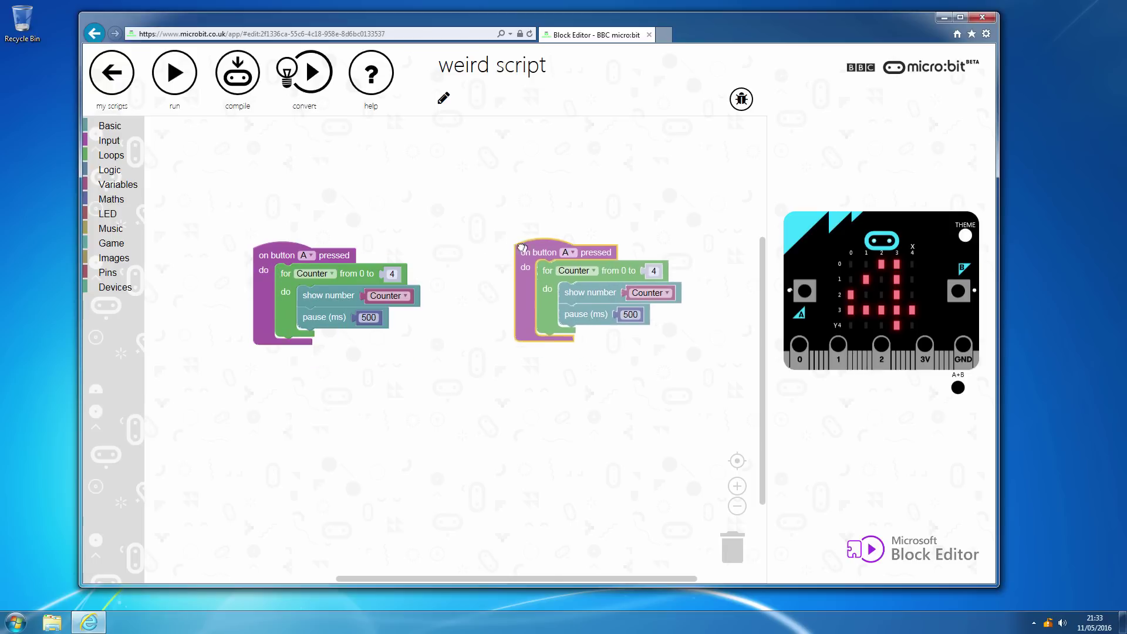
pyautogui.click(558, 248)
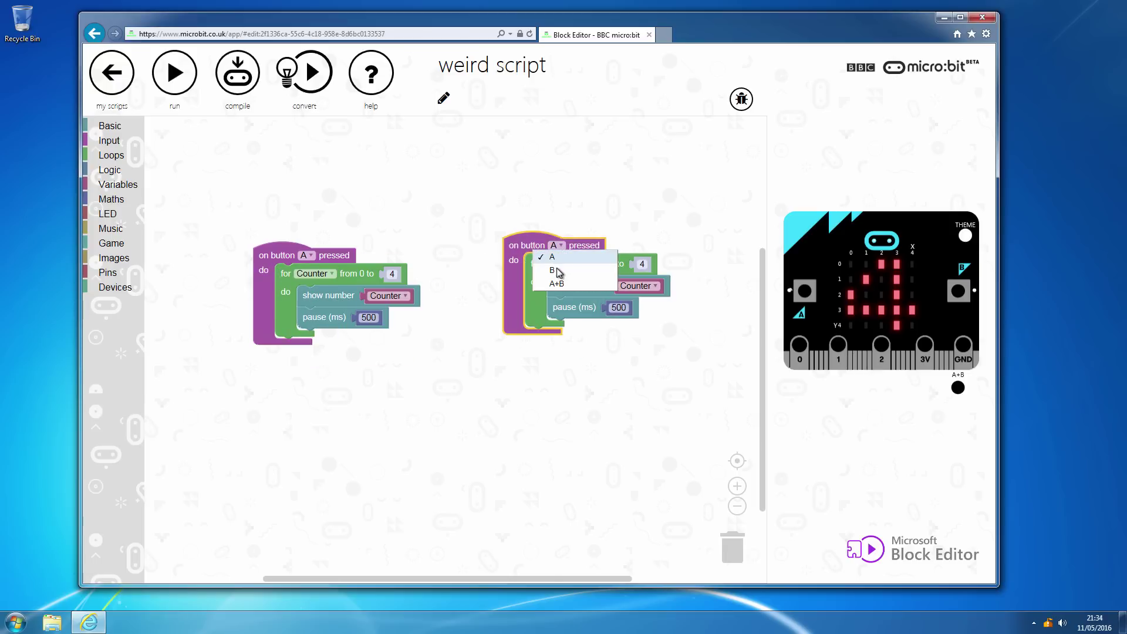
pyautogui.click(557, 269)
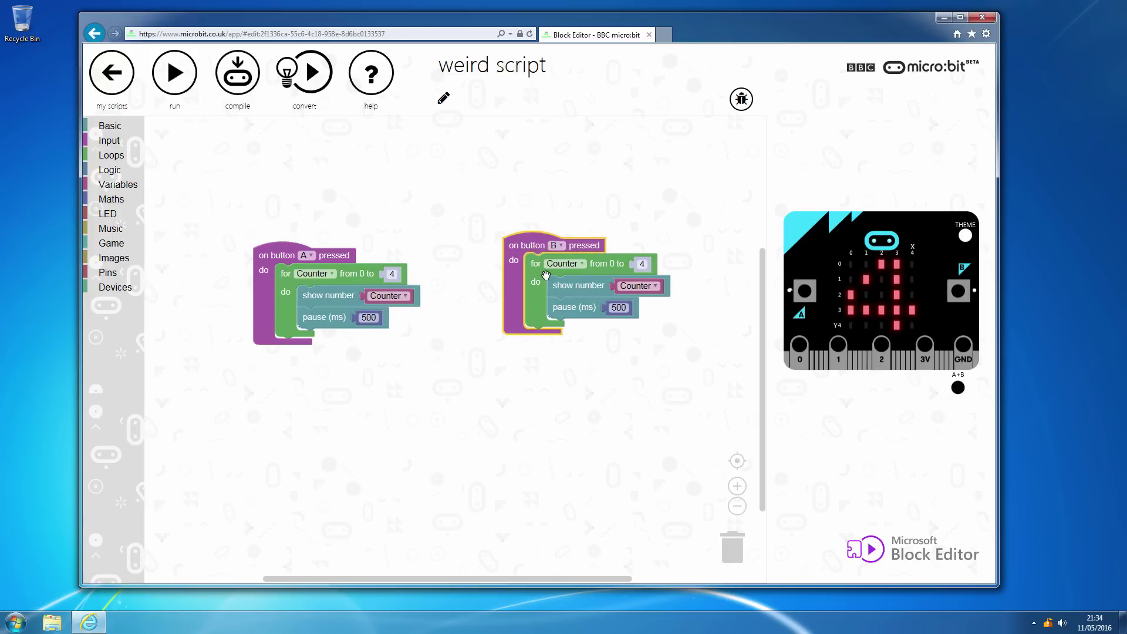
pyautogui.click(641, 264)
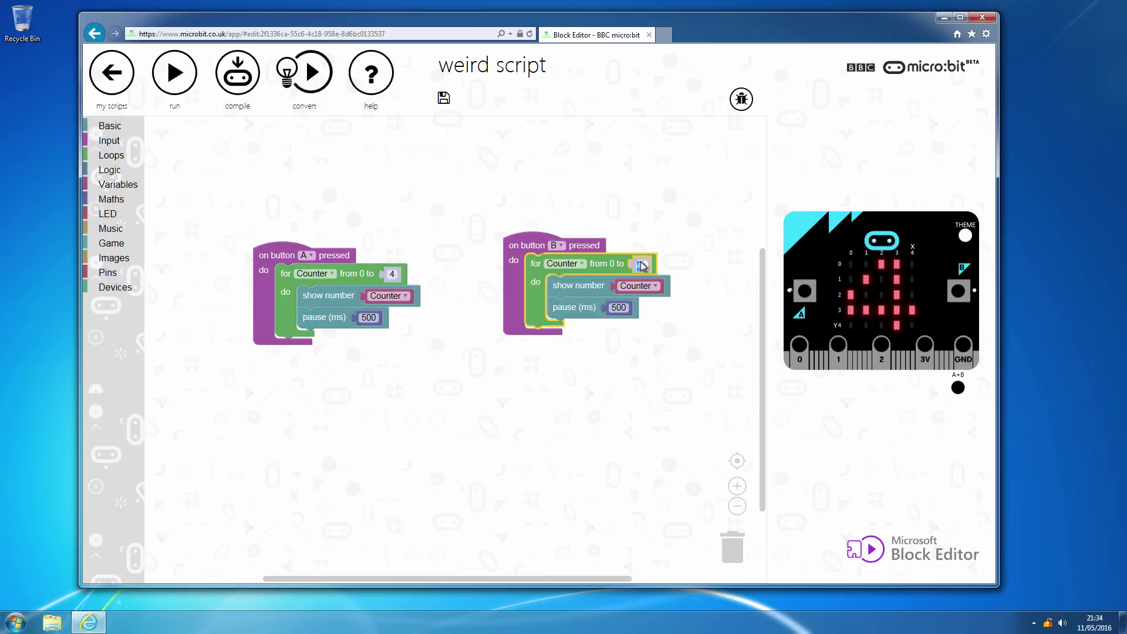
pyautogui.write('10')
pyautogui.click(636, 236)
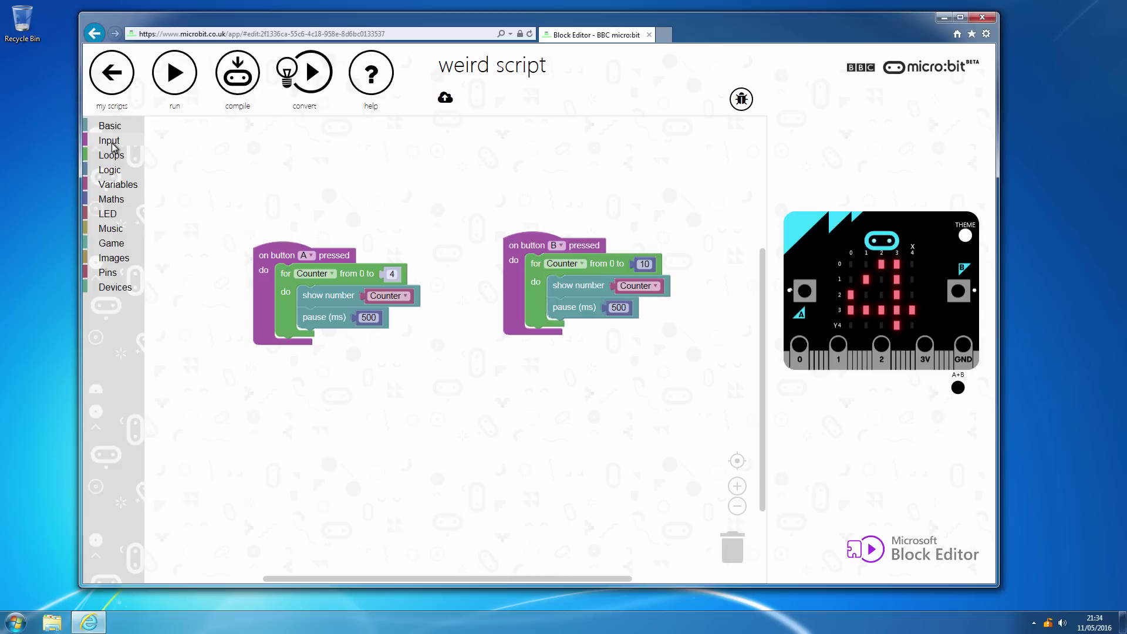
# Drop a 'set item to' block into the button B loop and create the variable Display.
pyautogui.click(117, 184)
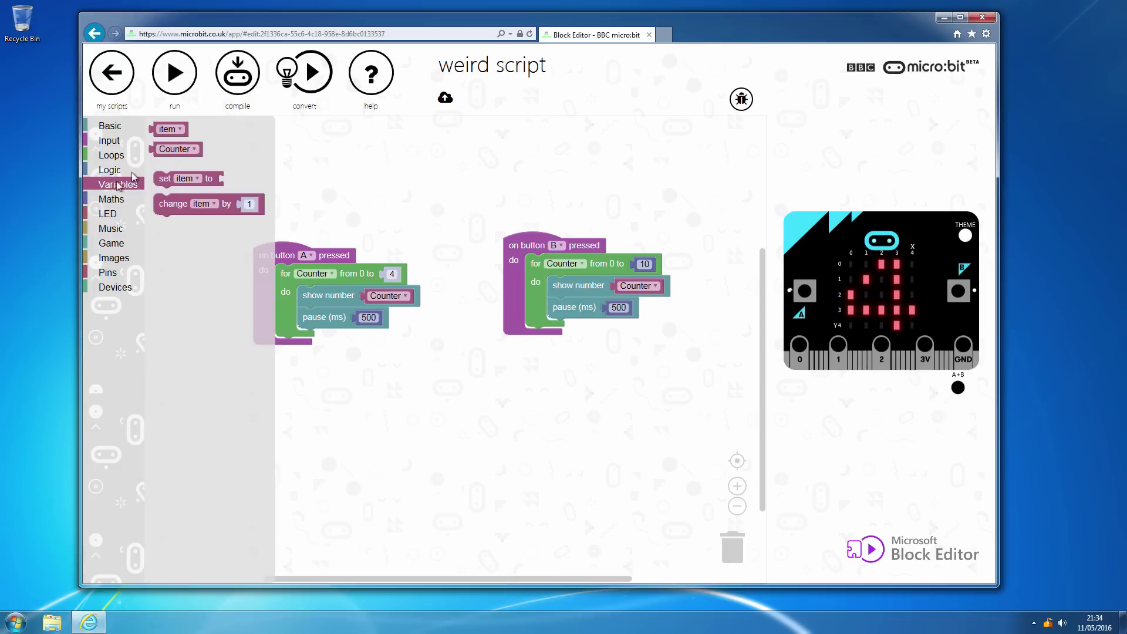
pyautogui.moveTo(164, 178); pyautogui.dragTo(564, 284)
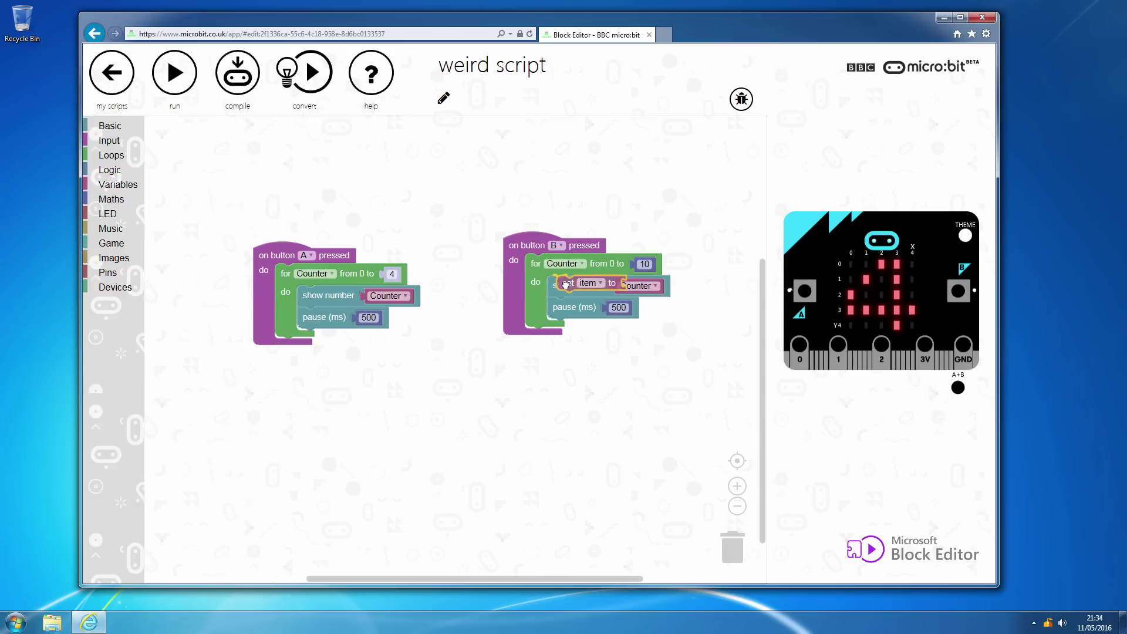
pyautogui.click(588, 282)
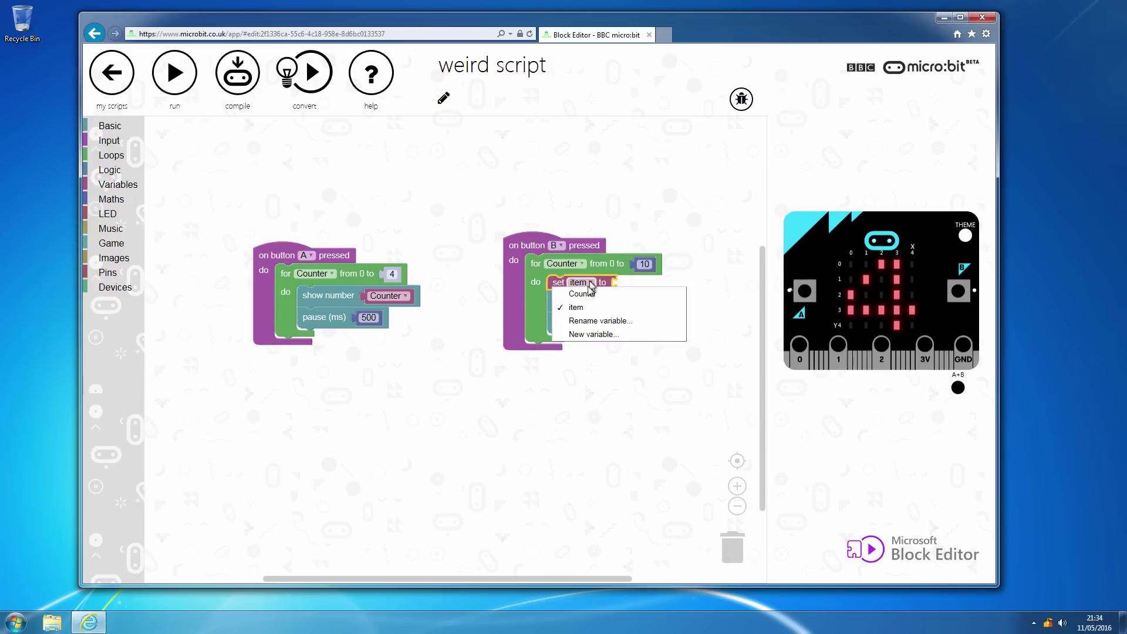
pyautogui.click(595, 335)
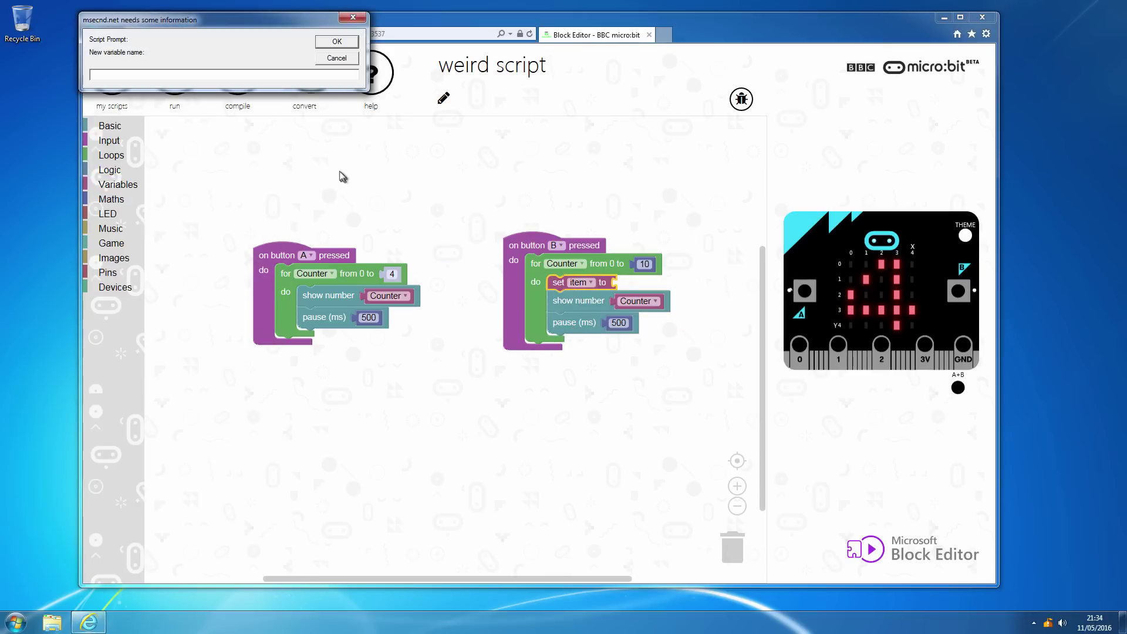
pyautogui.write('Dsplay')
pyautogui.press('Return')
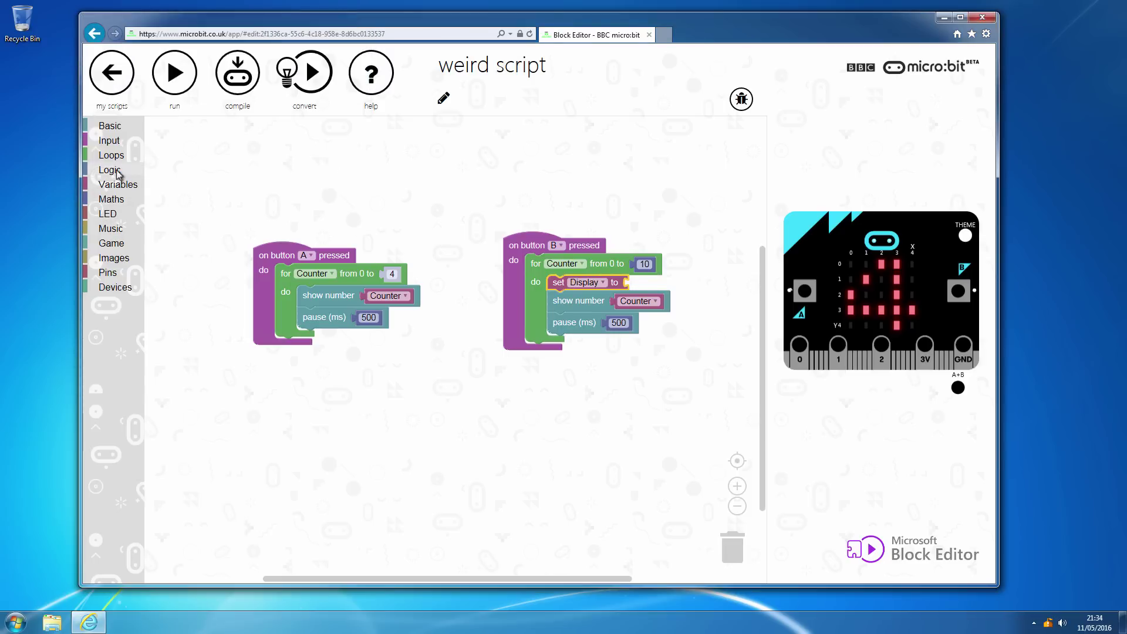
# Set Display to 10 minus Counter and make show number display Display.
pyautogui.click(120, 202)
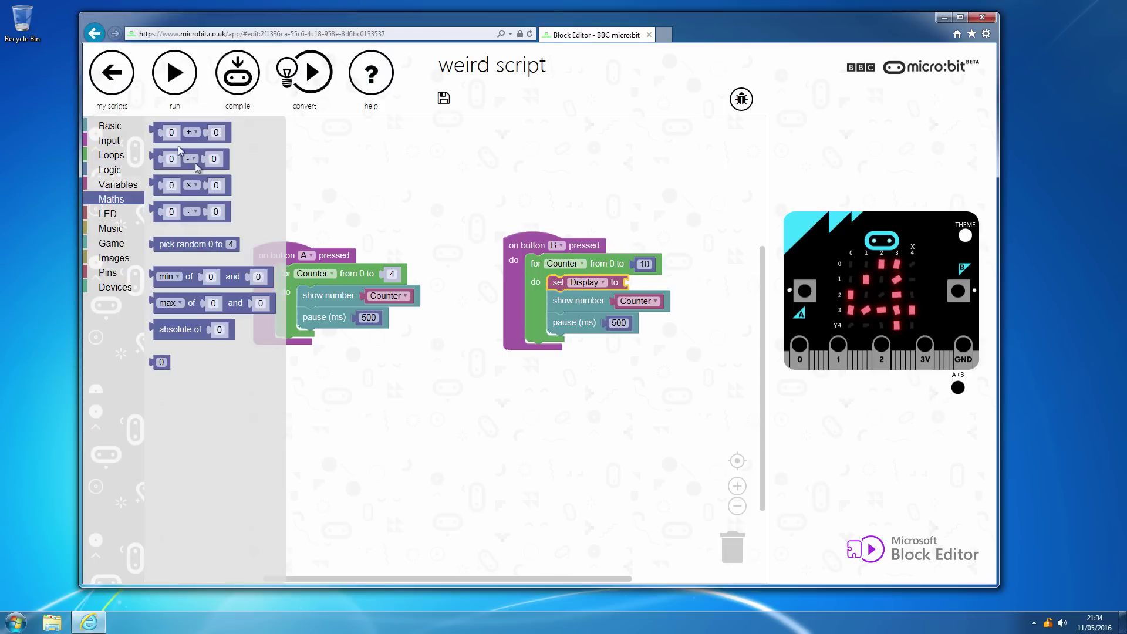
pyautogui.moveTo(163, 159)
pyautogui.mouseDown()
pyautogui.moveTo(643, 293)
pyautogui.moveTo(630, 284)
pyautogui.mouseUp()
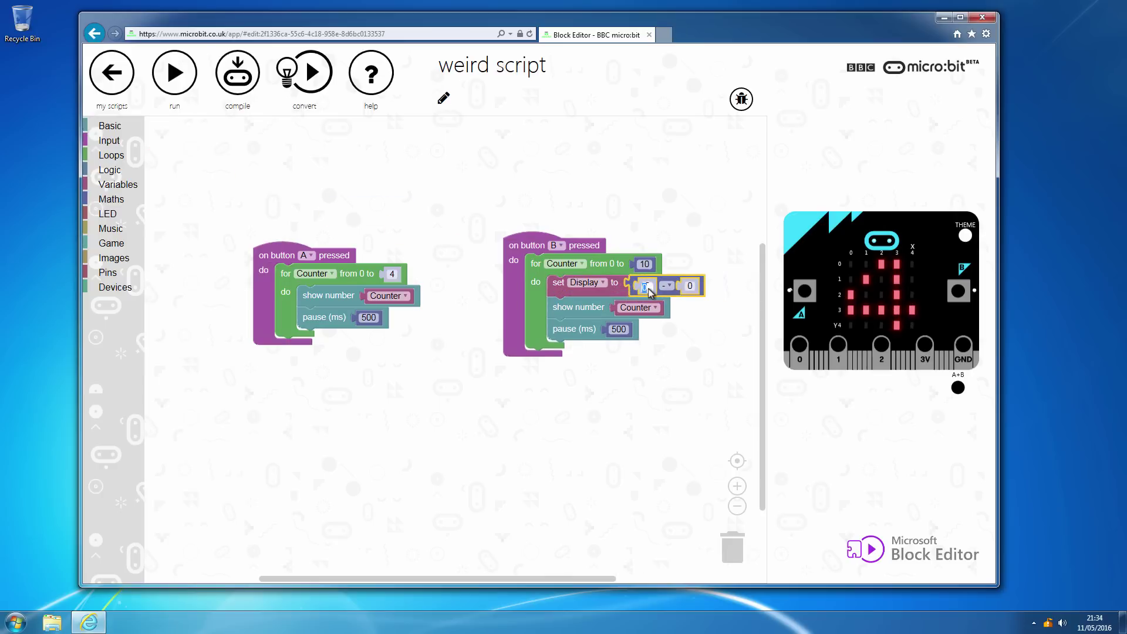
pyautogui.write('10')
pyautogui.click(664, 237)
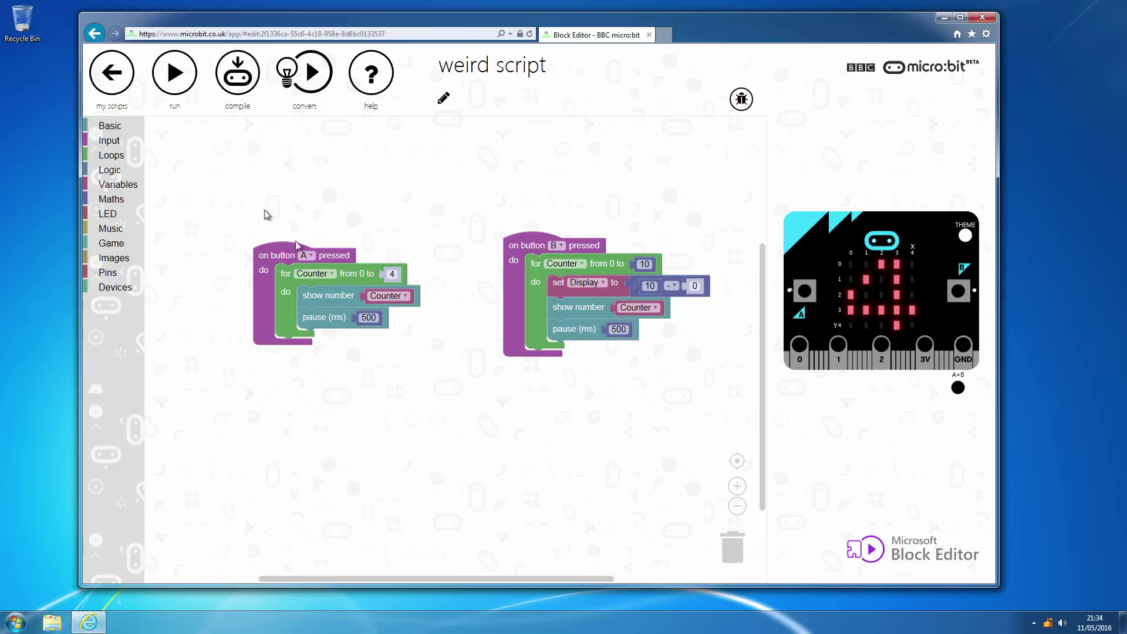
pyautogui.click(109, 185)
pyautogui.moveTo(152, 148); pyautogui.dragTo(688, 287)
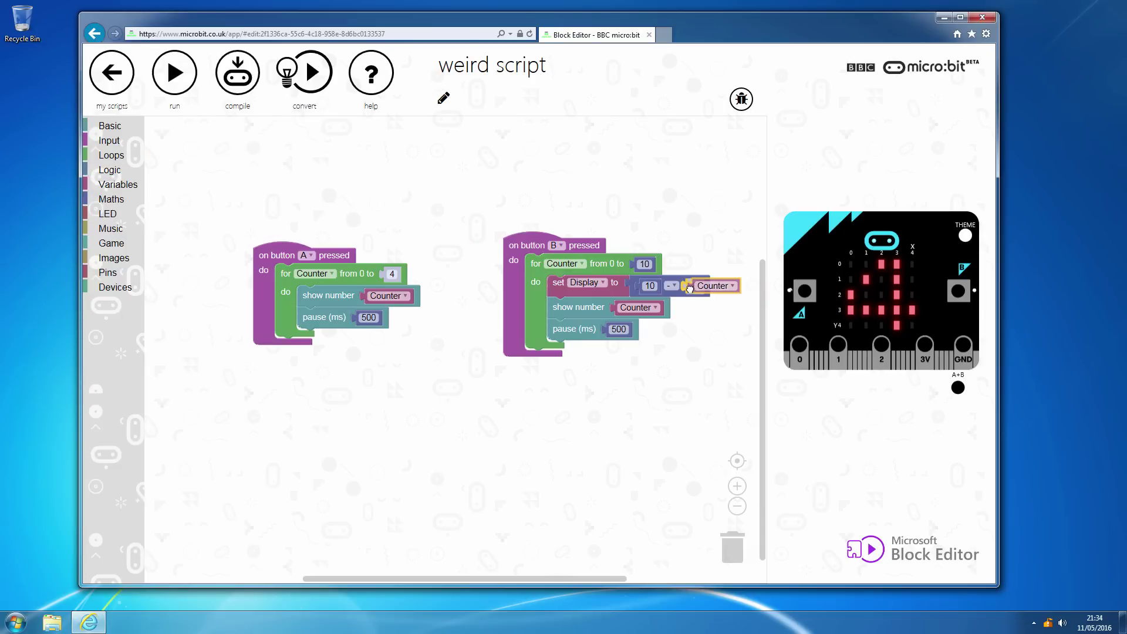
pyautogui.click(656, 308)
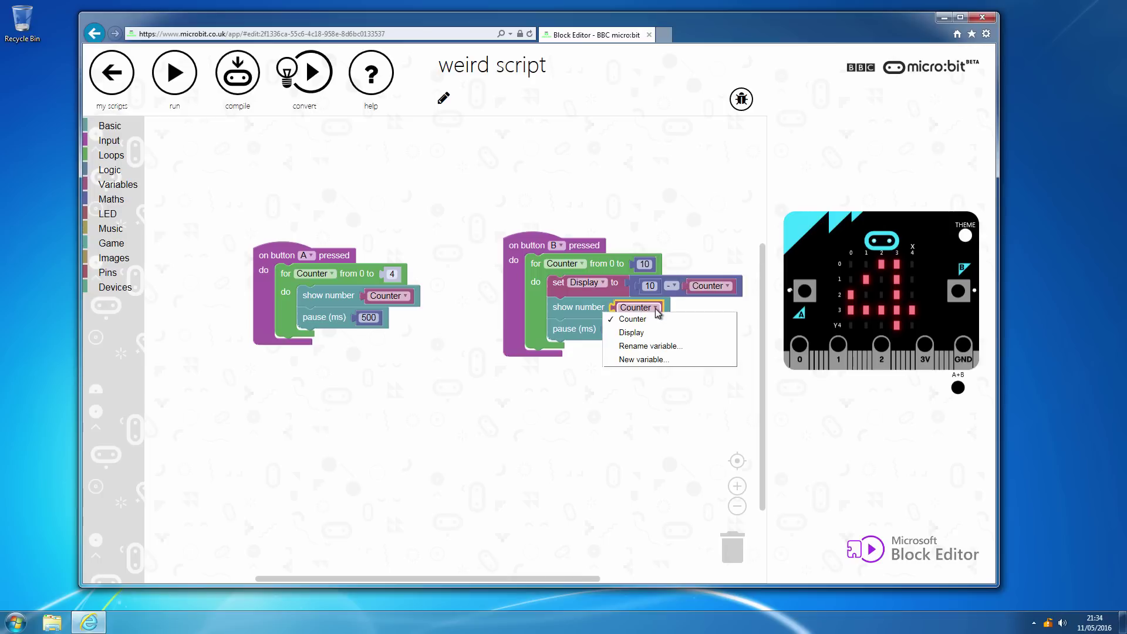
pyautogui.click(634, 334)
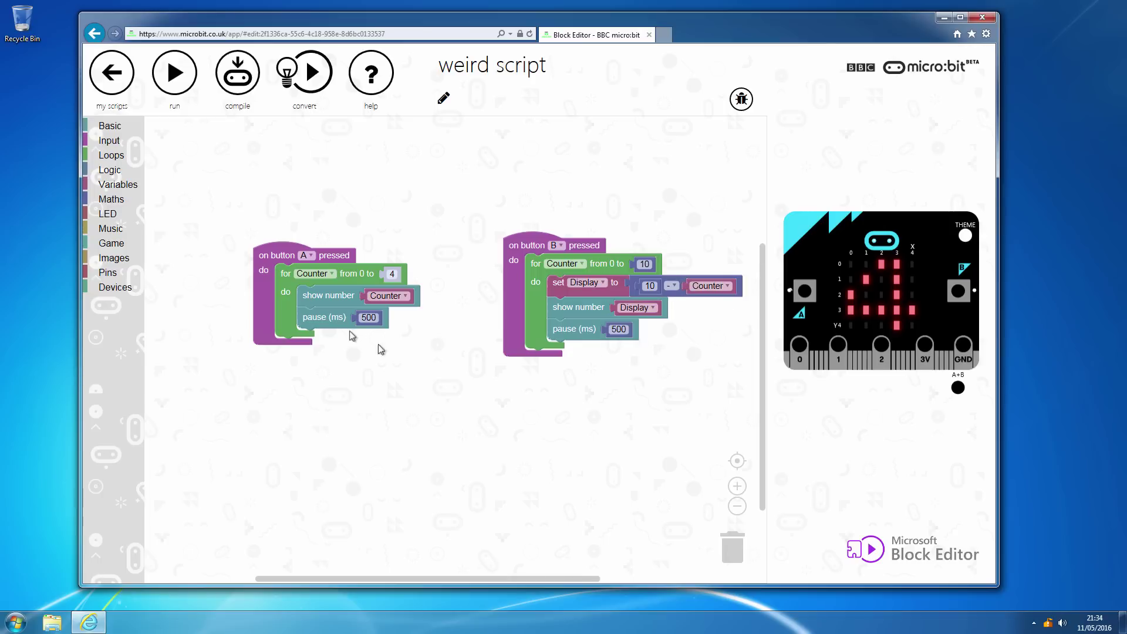
# Add a show string block after the button B loop, replacing 'Hello!' with 'Boom!'.
pyautogui.click(115, 128)
pyautogui.moveTo(176, 271); pyautogui.dragTo(553, 360)
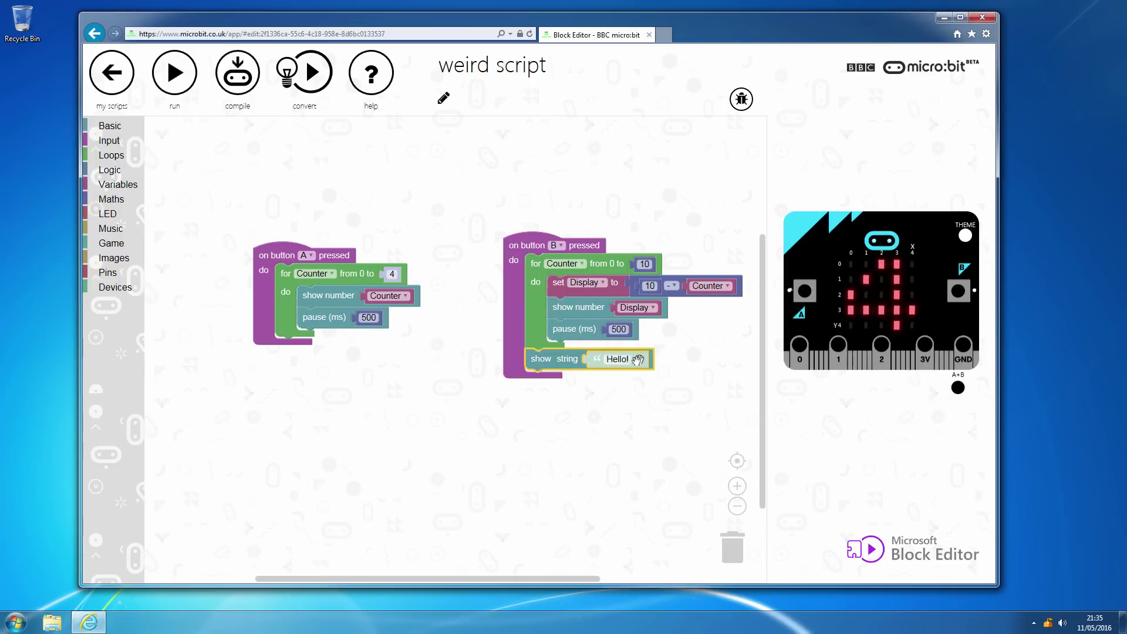
pyautogui.click(621, 363)
pyautogui.press('BackSpace')
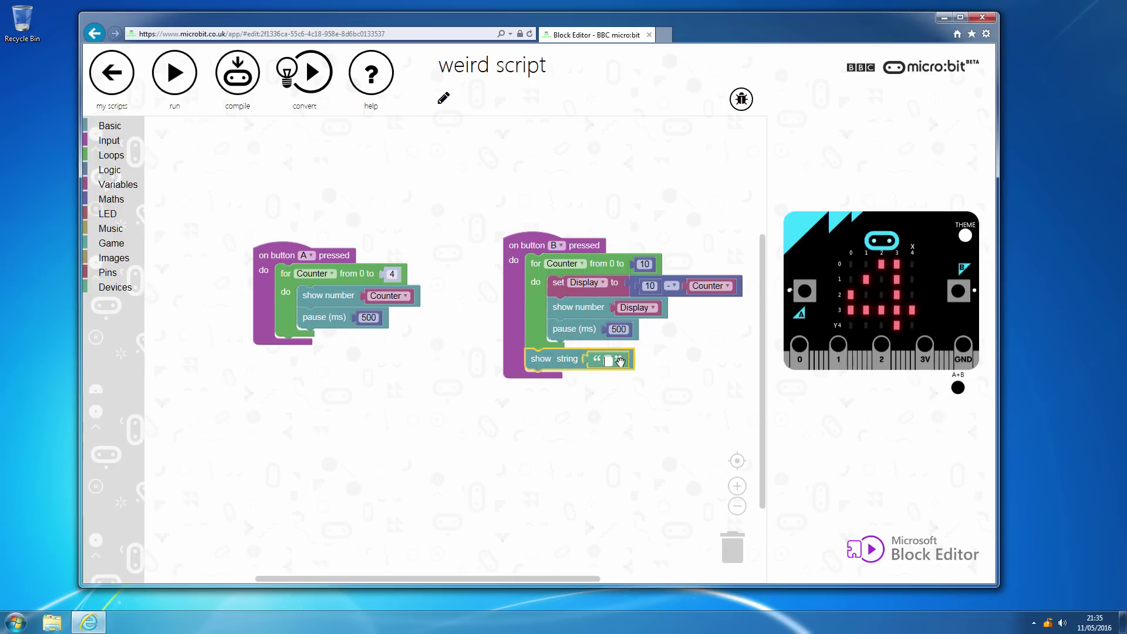
pyautogui.write('Boom!')
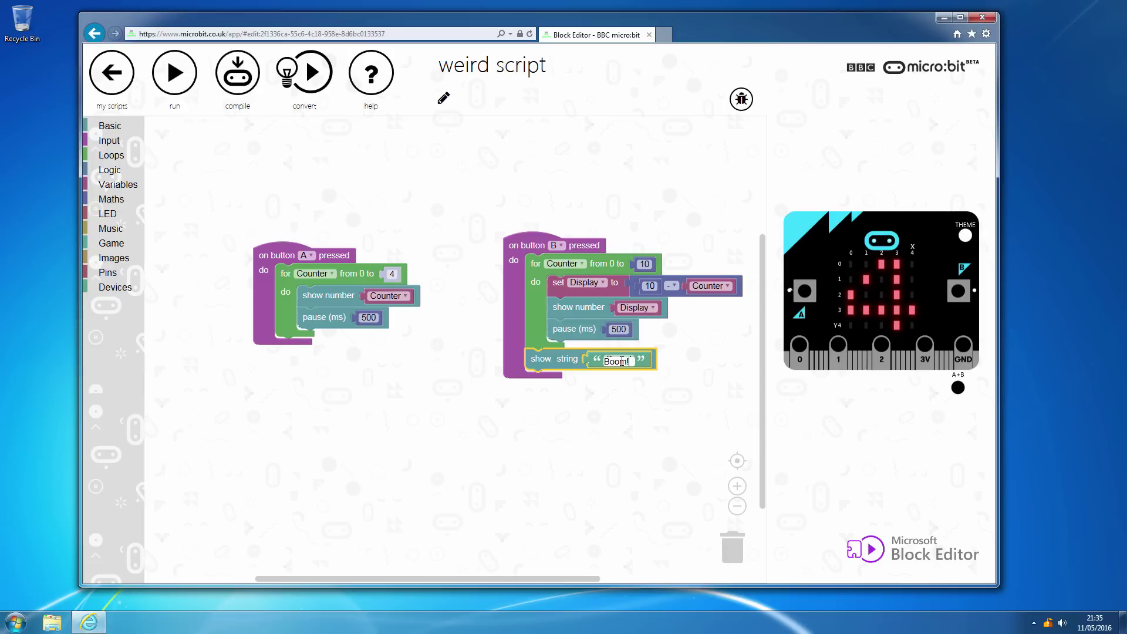
pyautogui.click(639, 402)
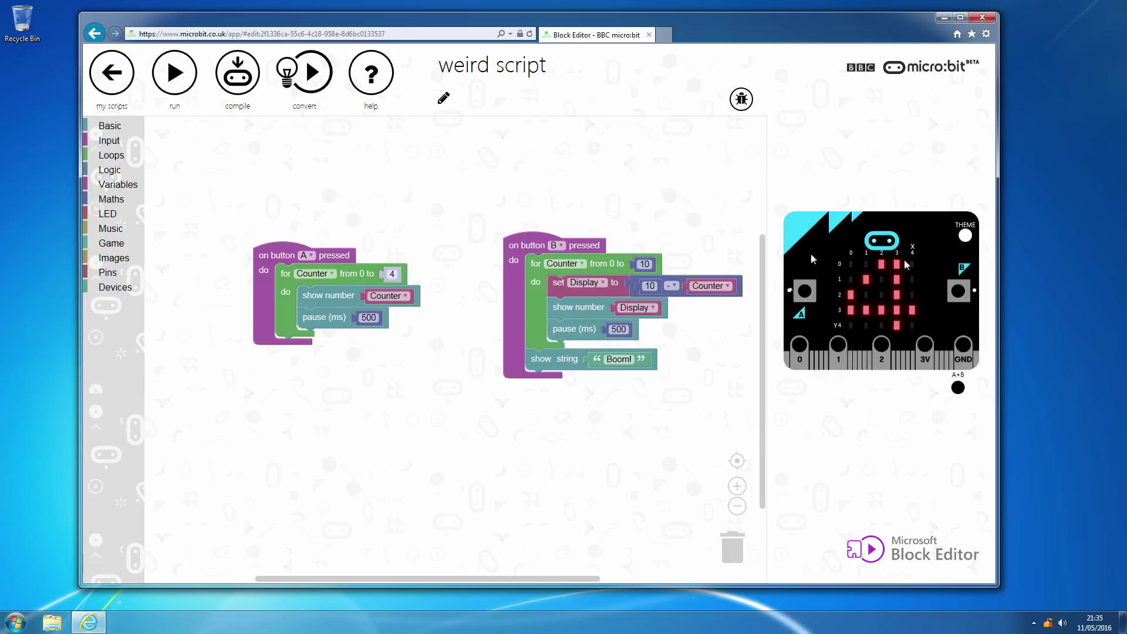
# Restart the simulator, press button B to watch the countdown, then view the Loops blocks.
pyautogui.click(165, 84)
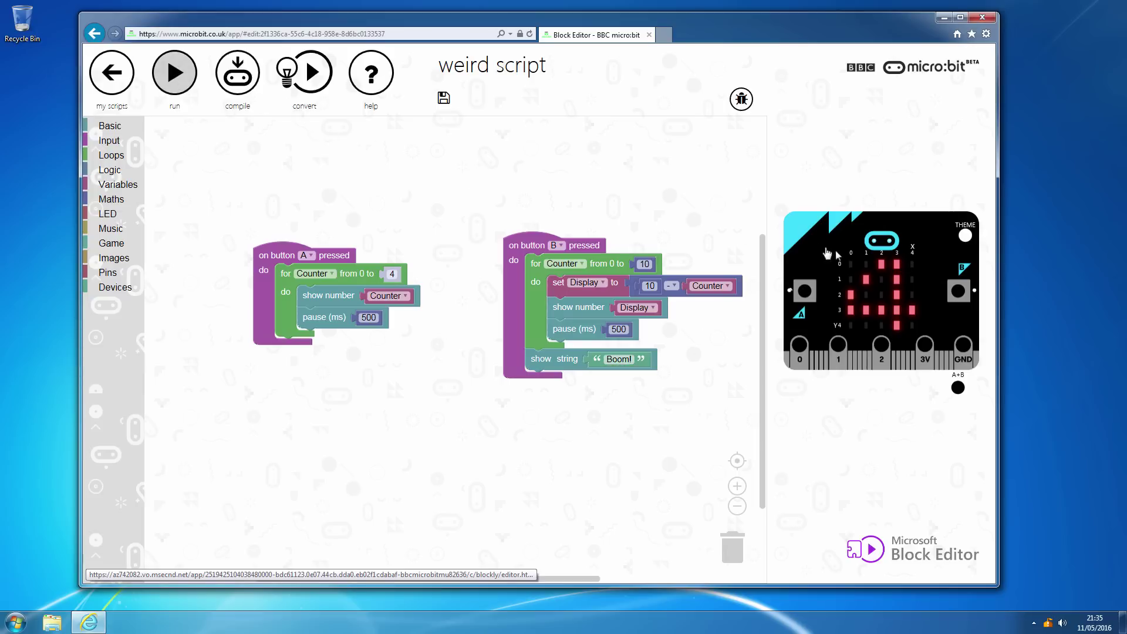
pyautogui.click(959, 293)
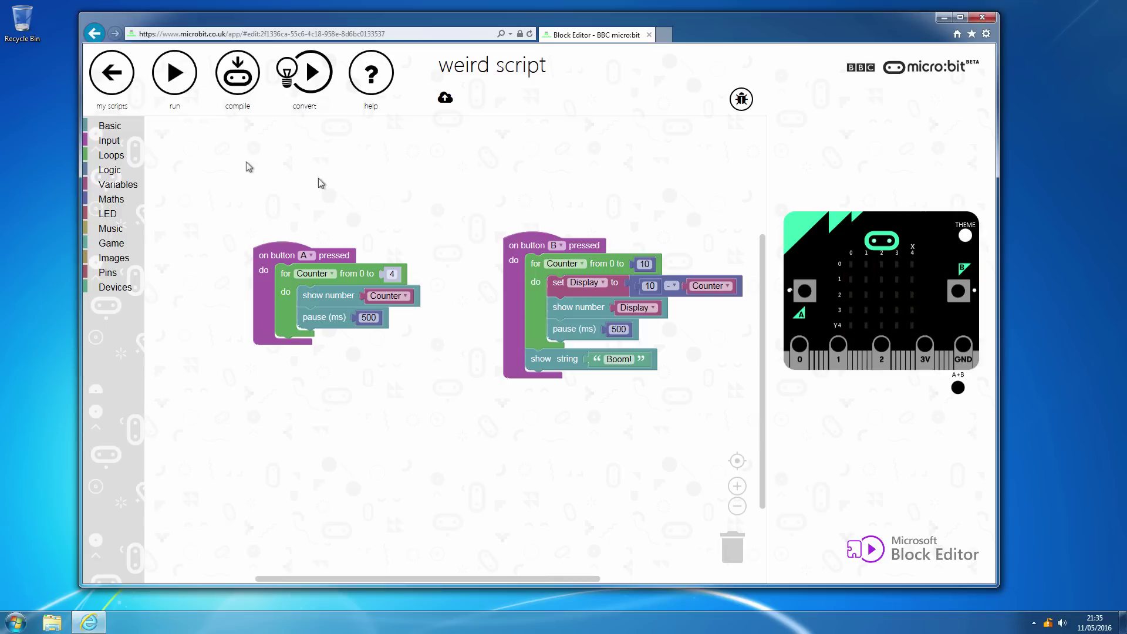
pyautogui.click(127, 157)
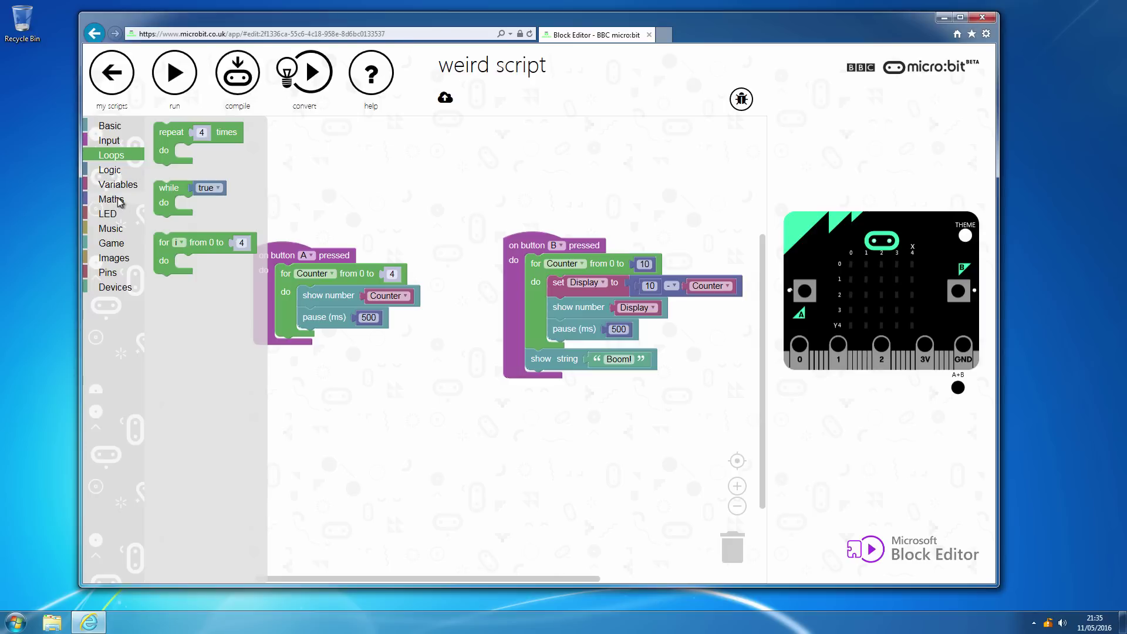
# Browse the Logic, Variables, Music, Images and Devices blocks, then close the list.
pyautogui.click(121, 171)
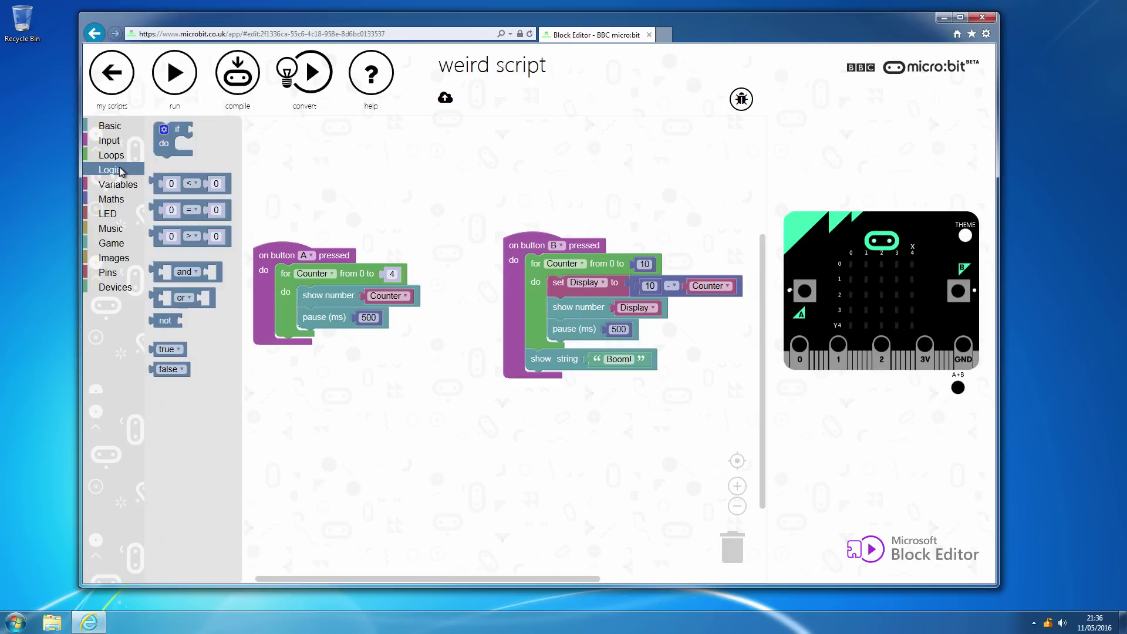
pyautogui.click(118, 184)
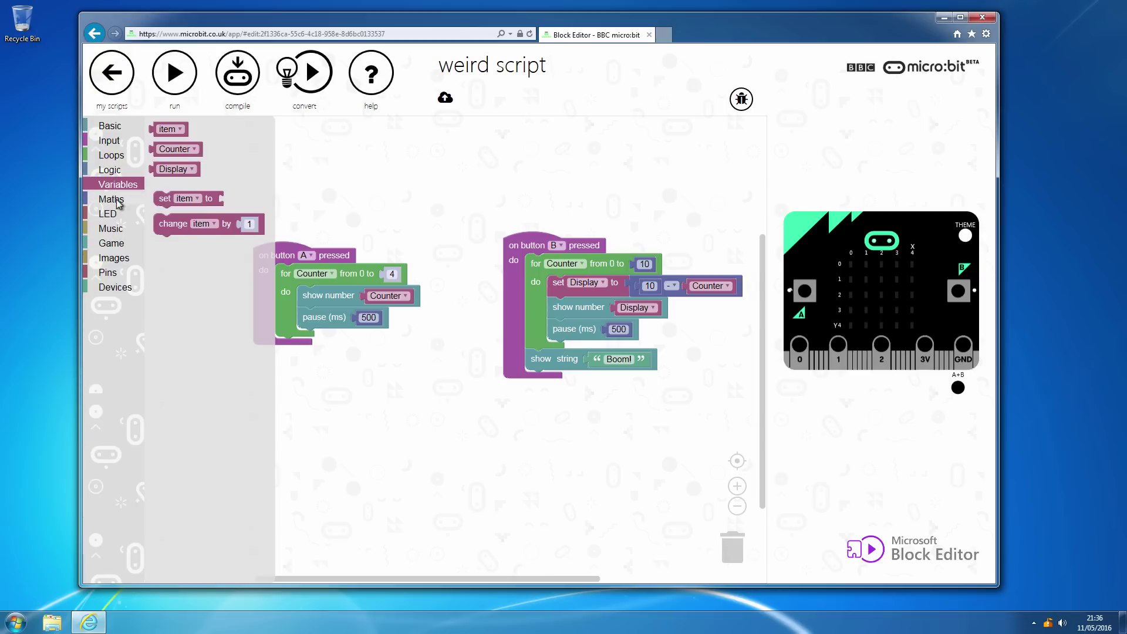
pyautogui.click(117, 217)
pyautogui.click(116, 243)
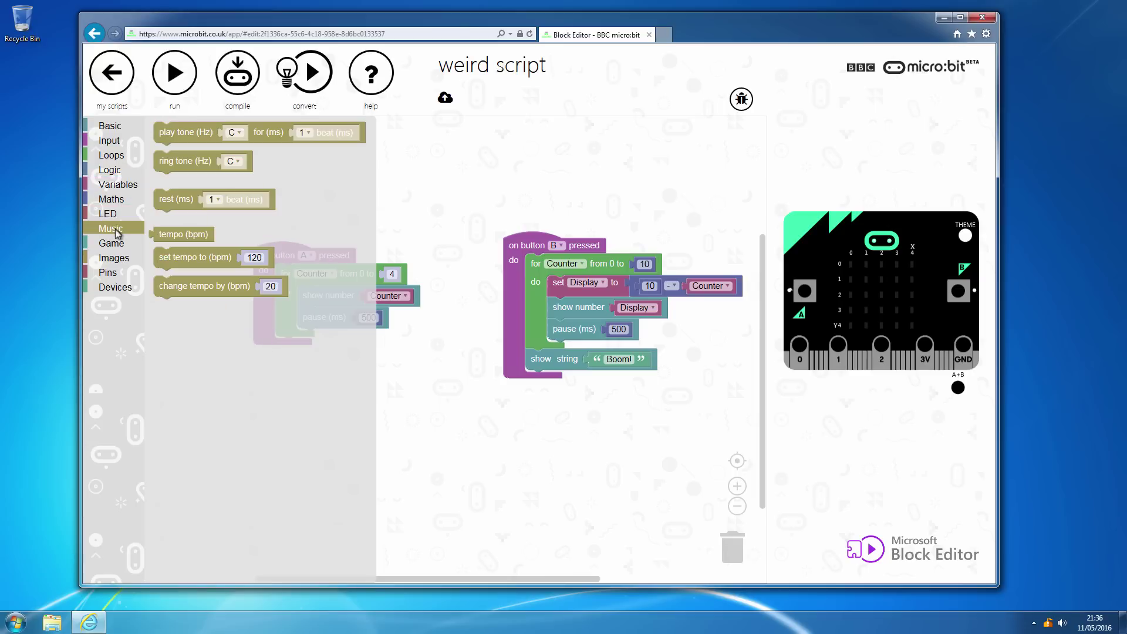
pyautogui.click(120, 260)
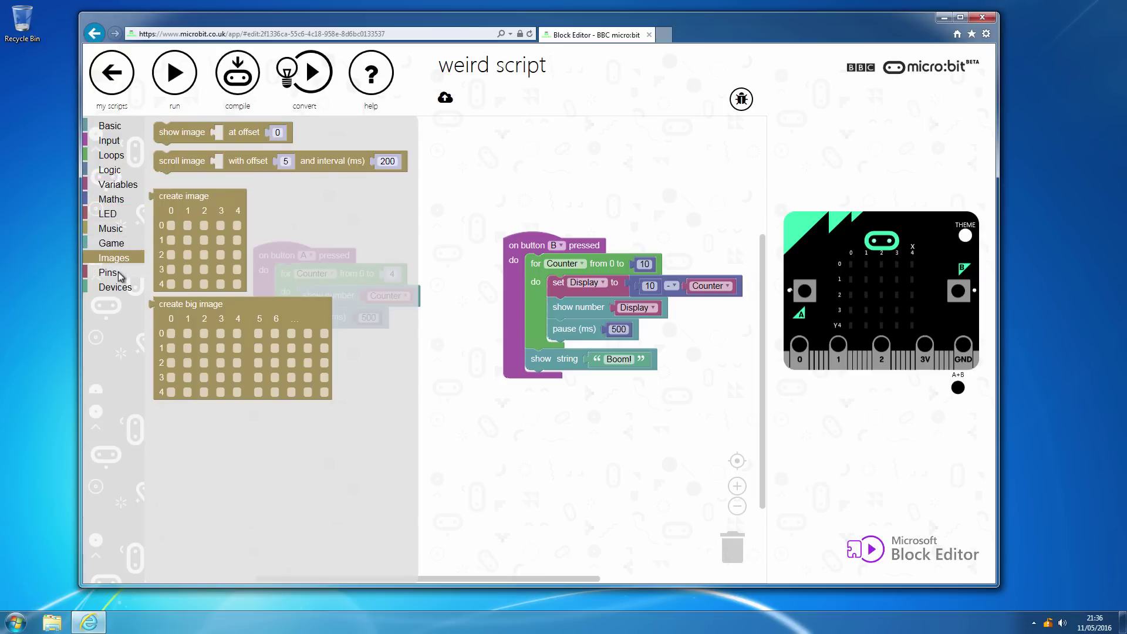
pyautogui.click(122, 274)
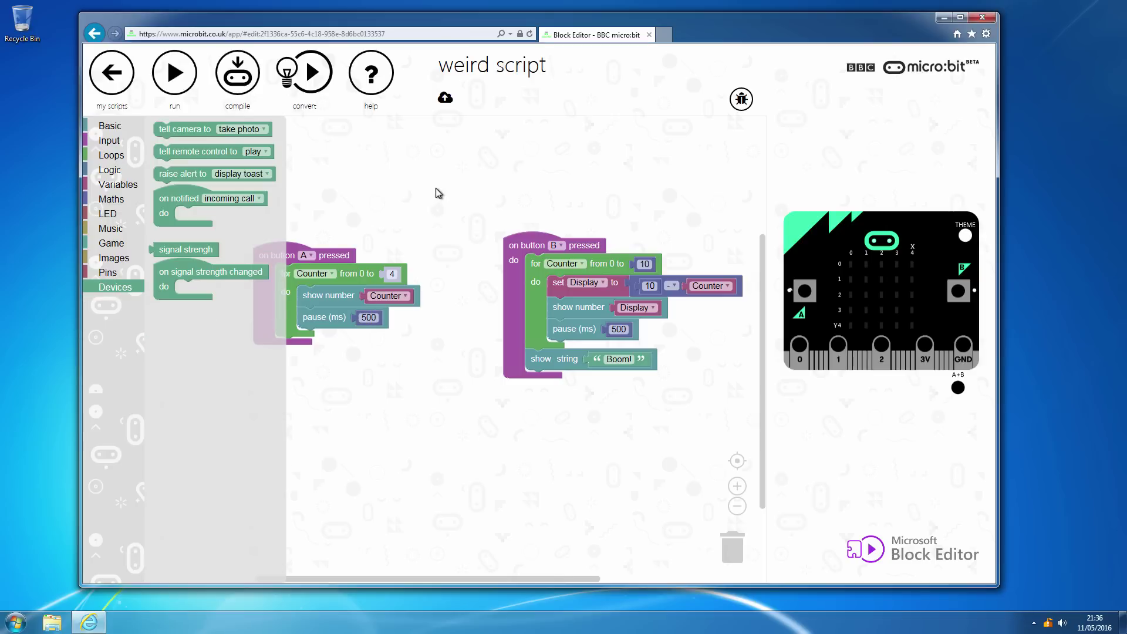
pyautogui.click(435, 189)
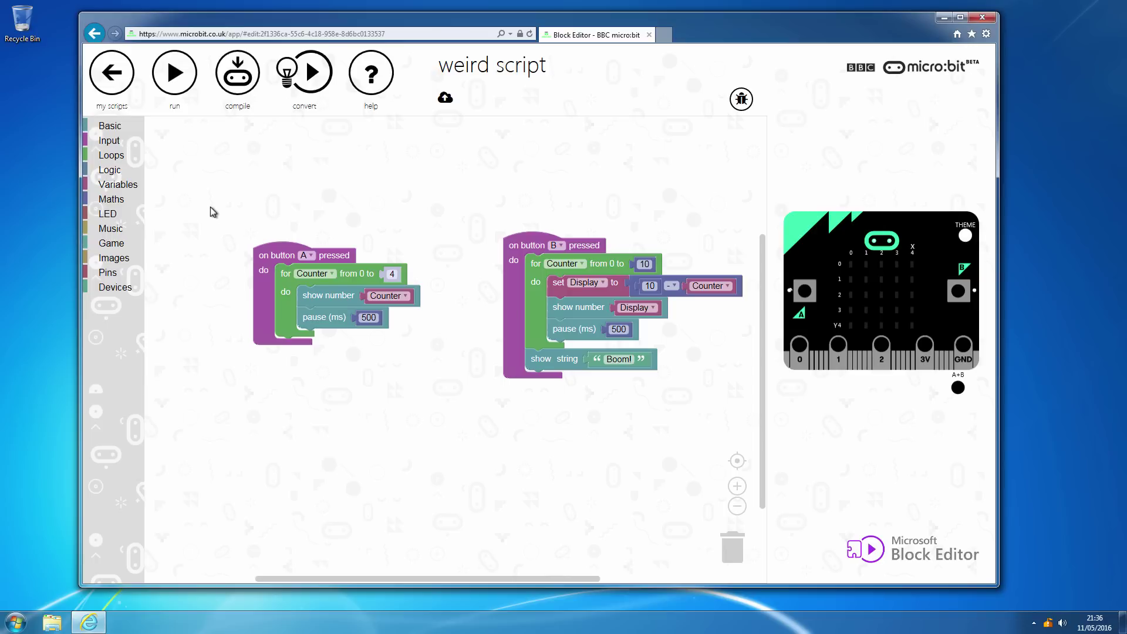
# Browse the Music, Game and Images blocks, ending on the Devices blocks.
pyautogui.click(117, 231)
pyautogui.click(115, 246)
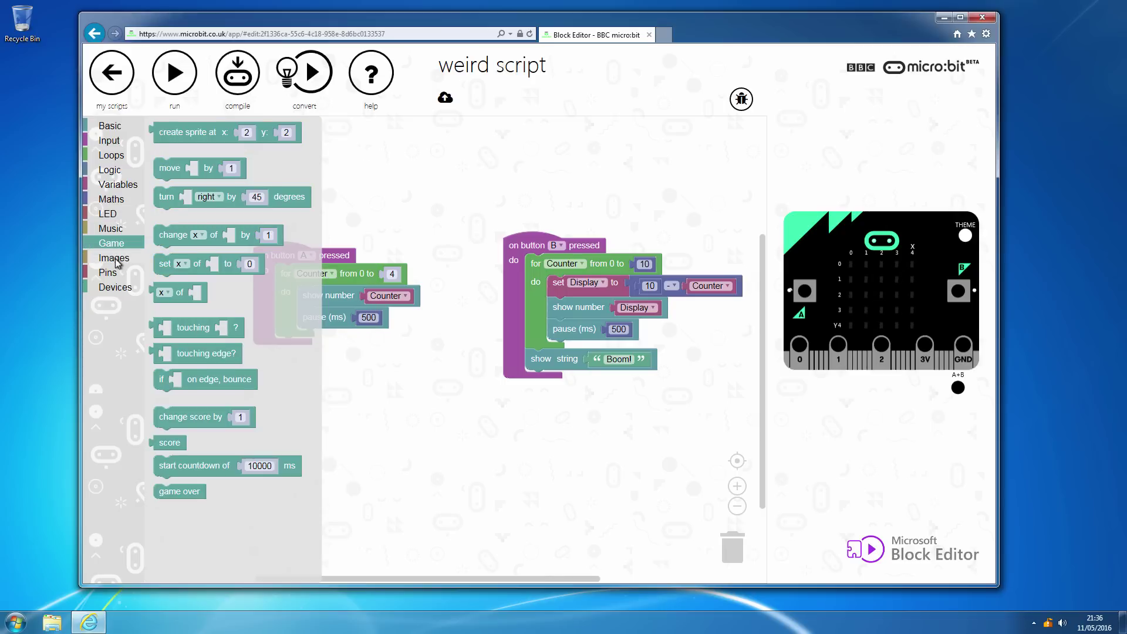
pyautogui.click(114, 259)
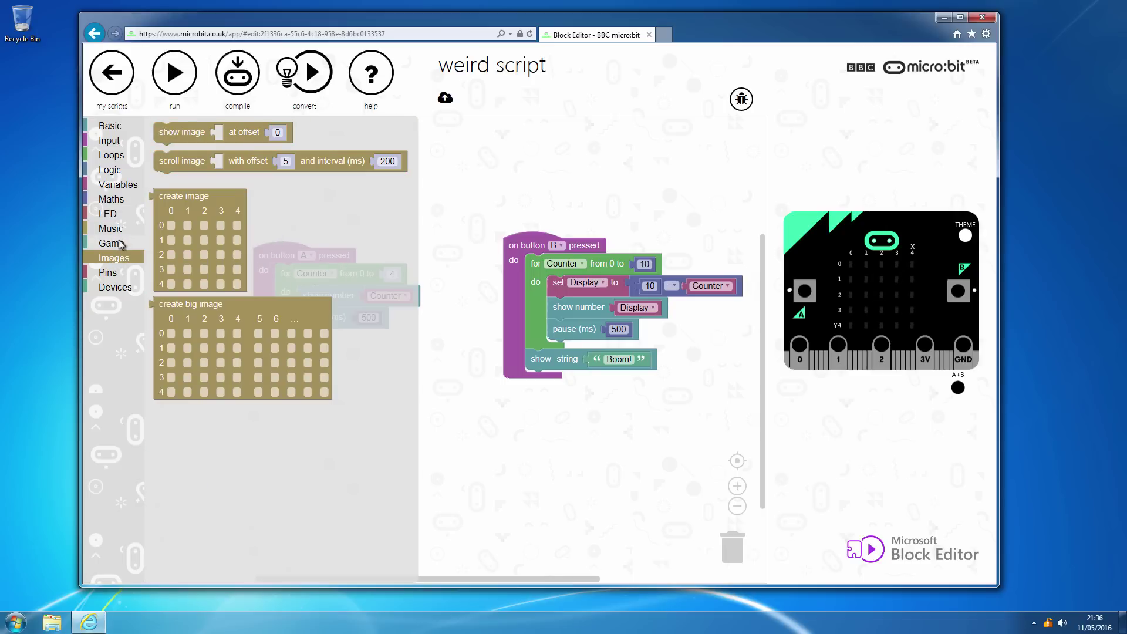
pyautogui.click(111, 243)
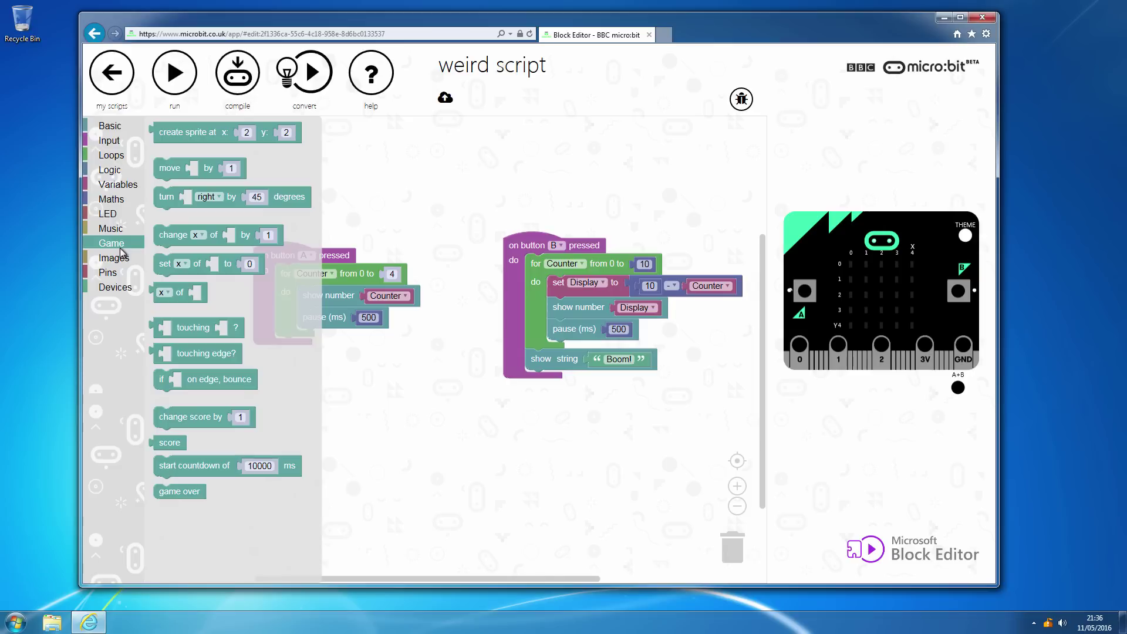
pyautogui.click(117, 287)
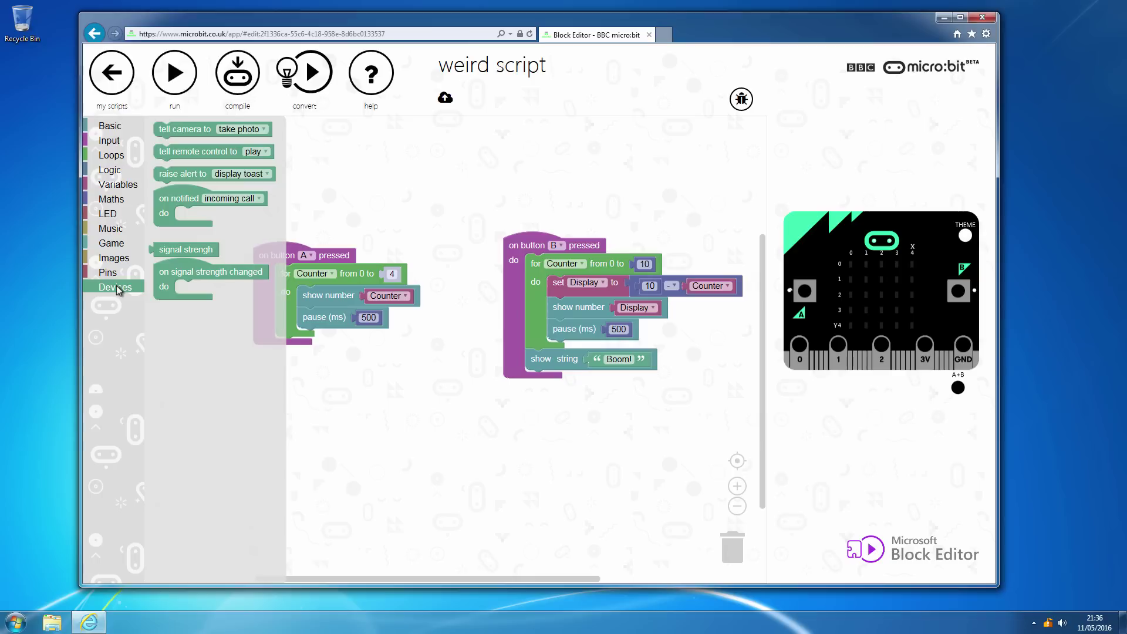